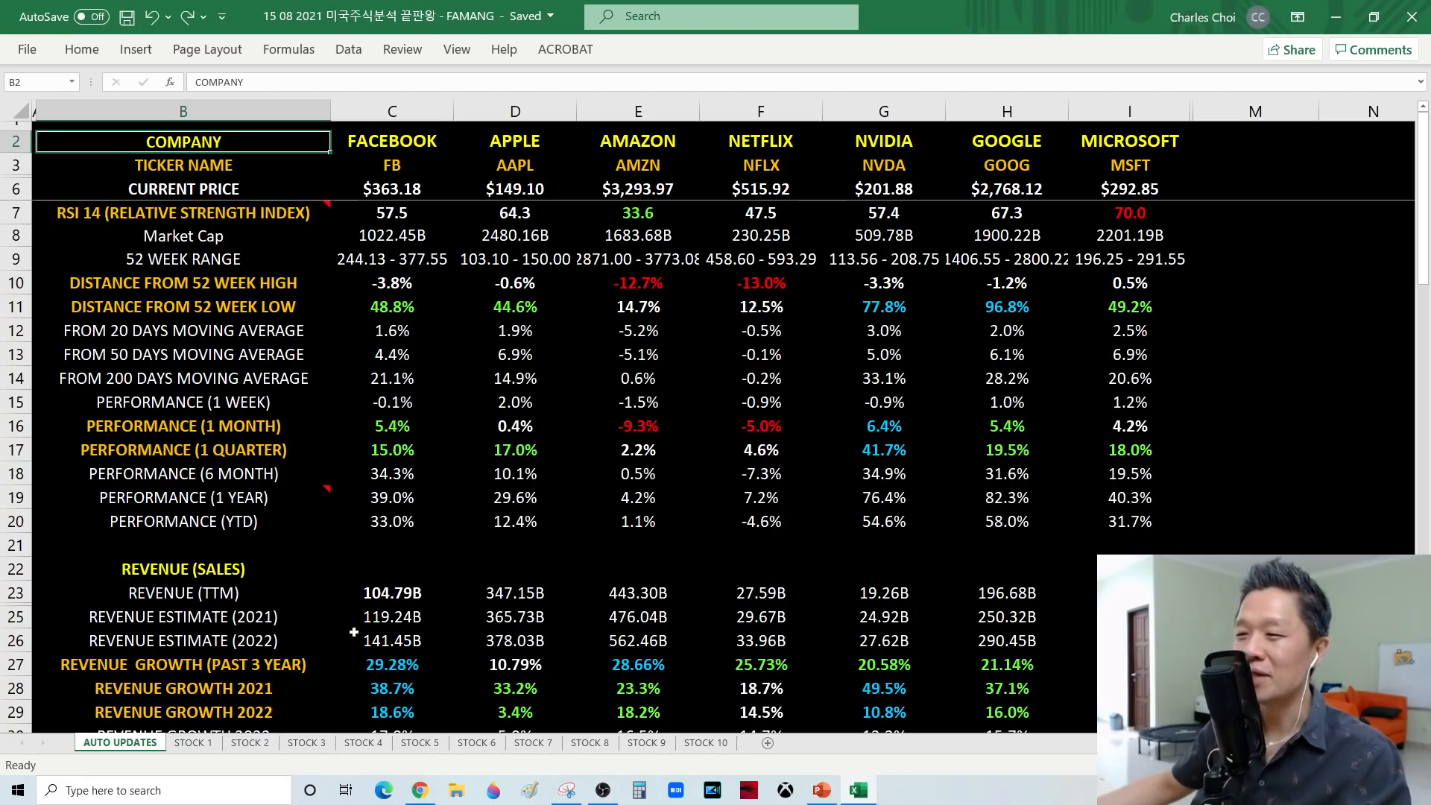
Step: Switch to Chrome to view the article on Jim Cramer's FANG theory, and return to the Excel stock comparison
left_click(420, 793)
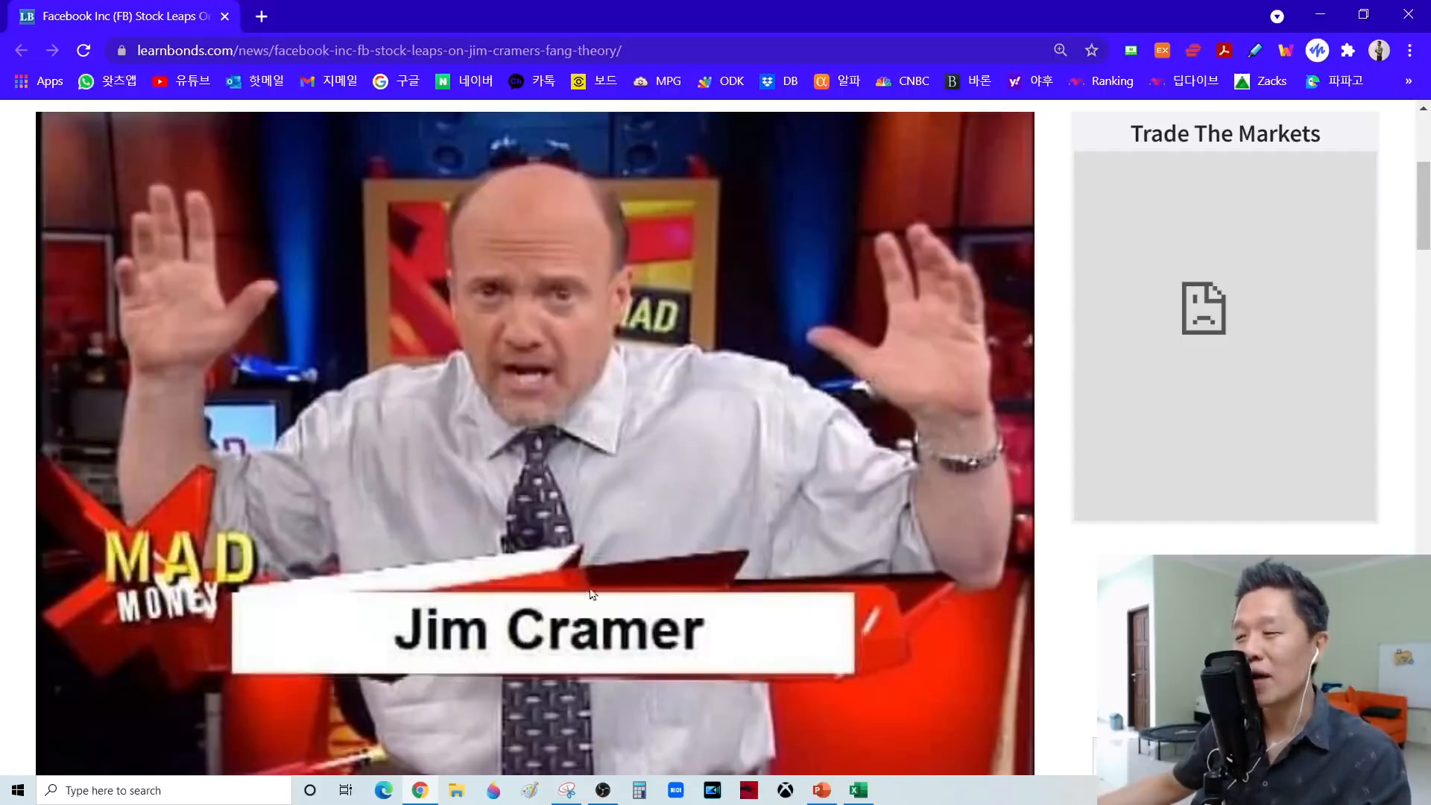
left_click(858, 790)
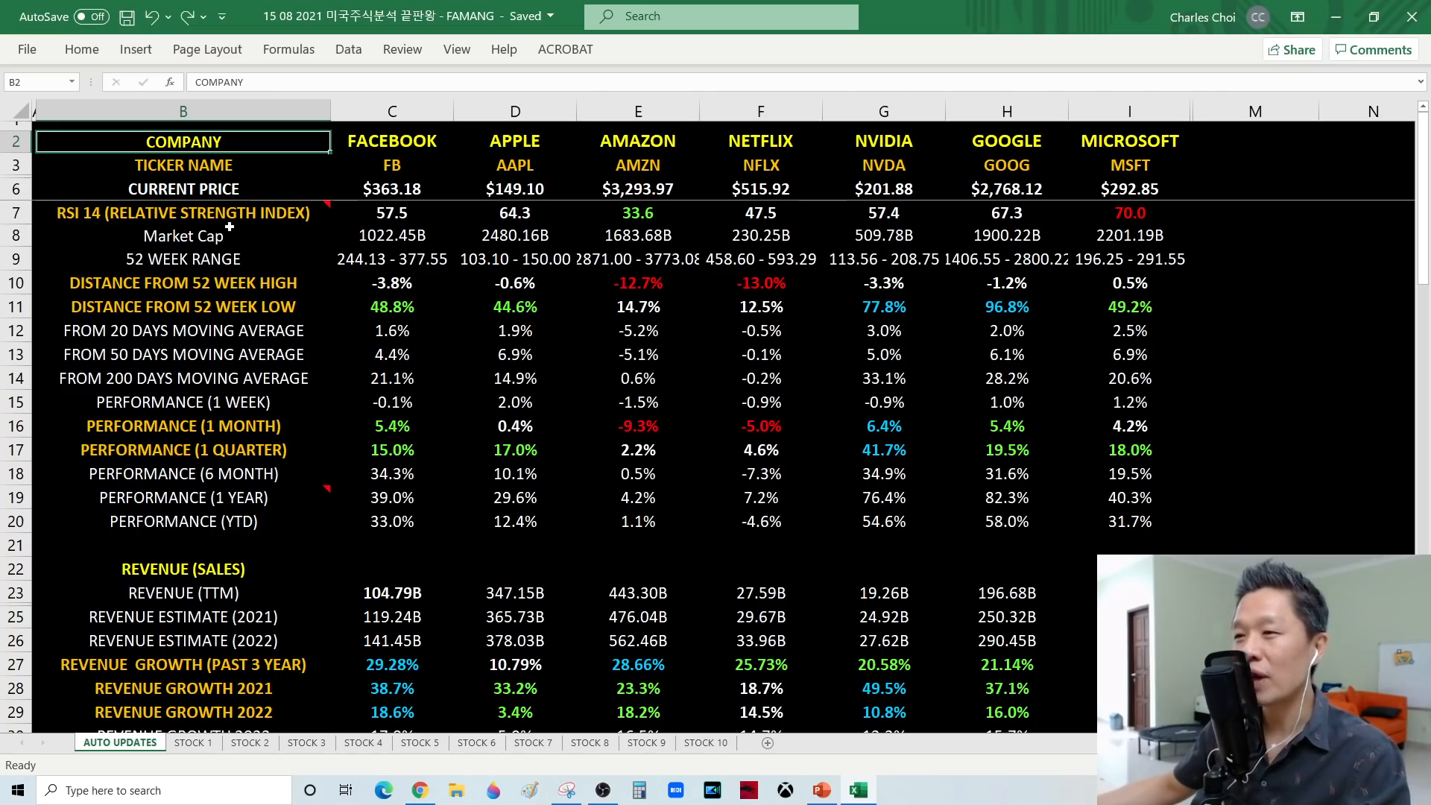
Step: Examine the RSI, price performance, revenue growth, price-to-sales and PE ratio rows across the seven companies
mouse_move(230, 214)
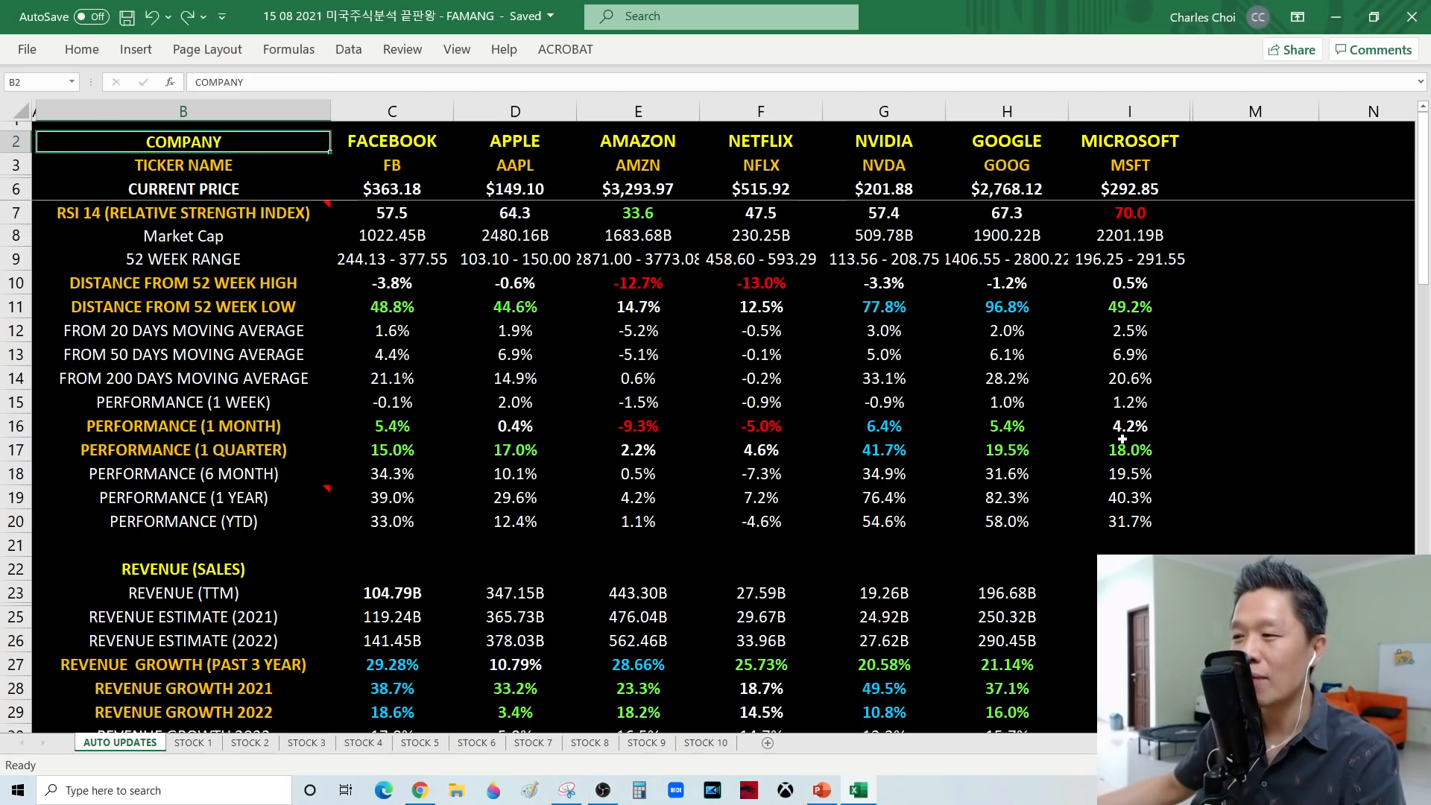
scroll(1122, 440, "down", 2)
scroll(1122, 439, "down", 3)
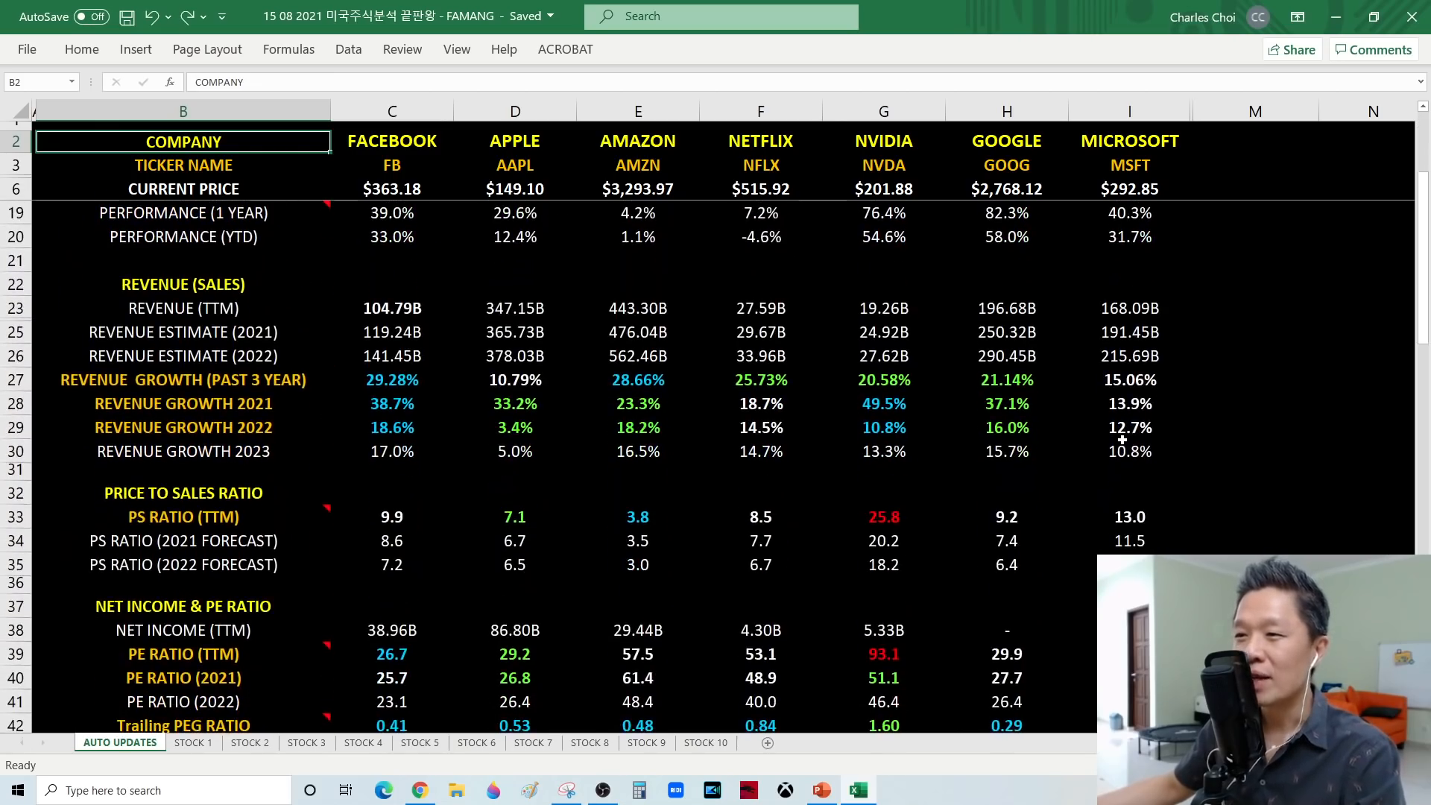
scroll(1122, 440, "down", 1)
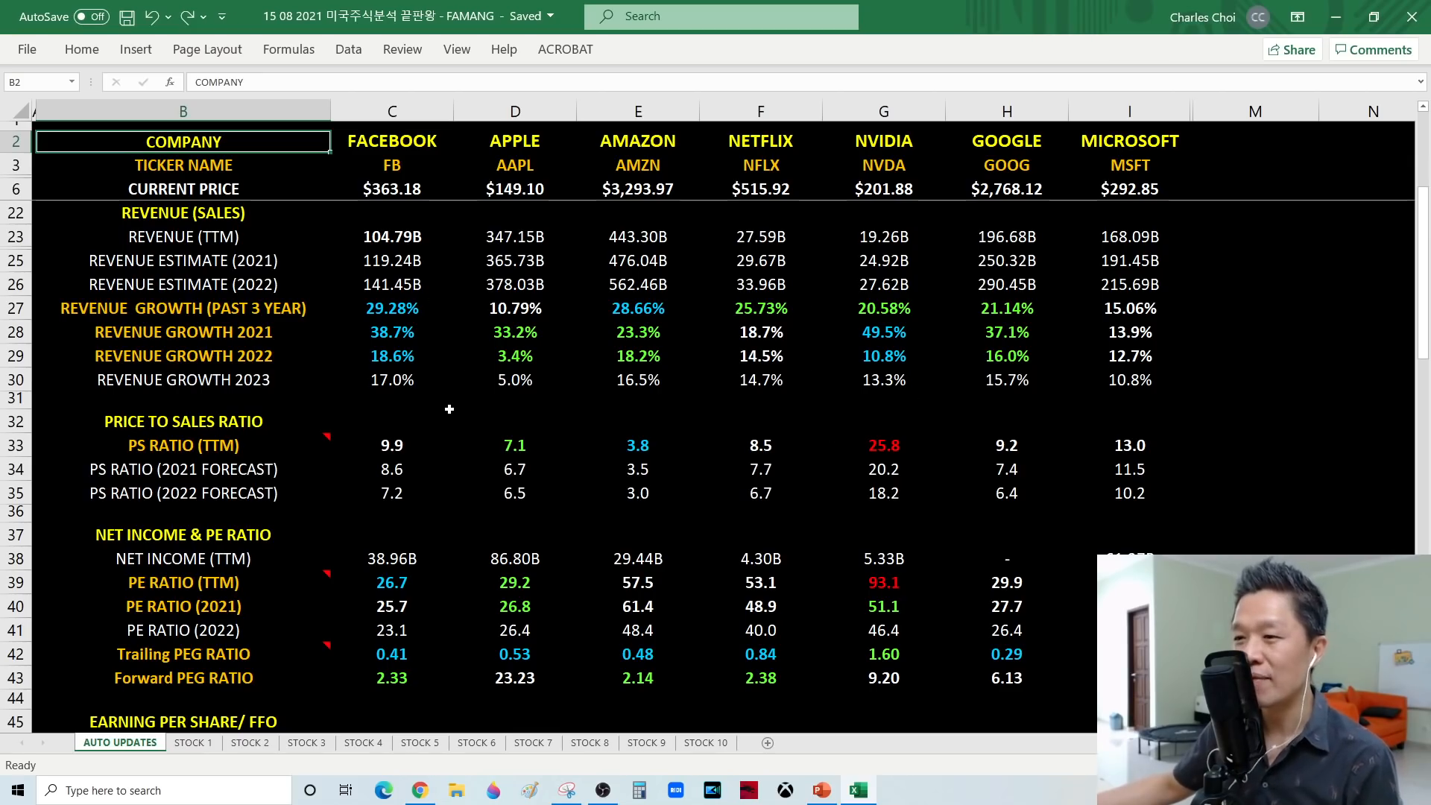
scroll(605, 380, "down", 2)
scroll(605, 379, "down", 1)
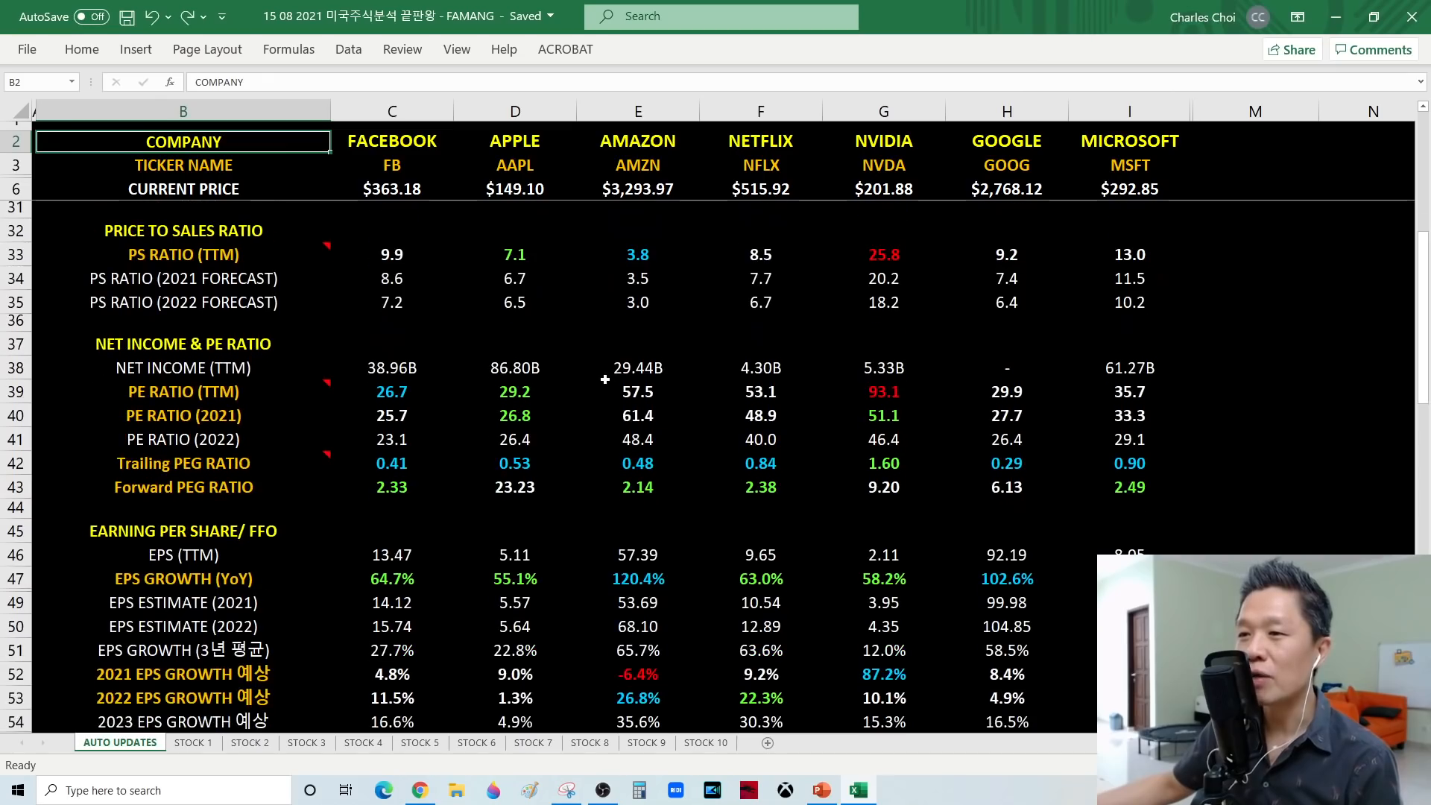
mouse_move(273, 247)
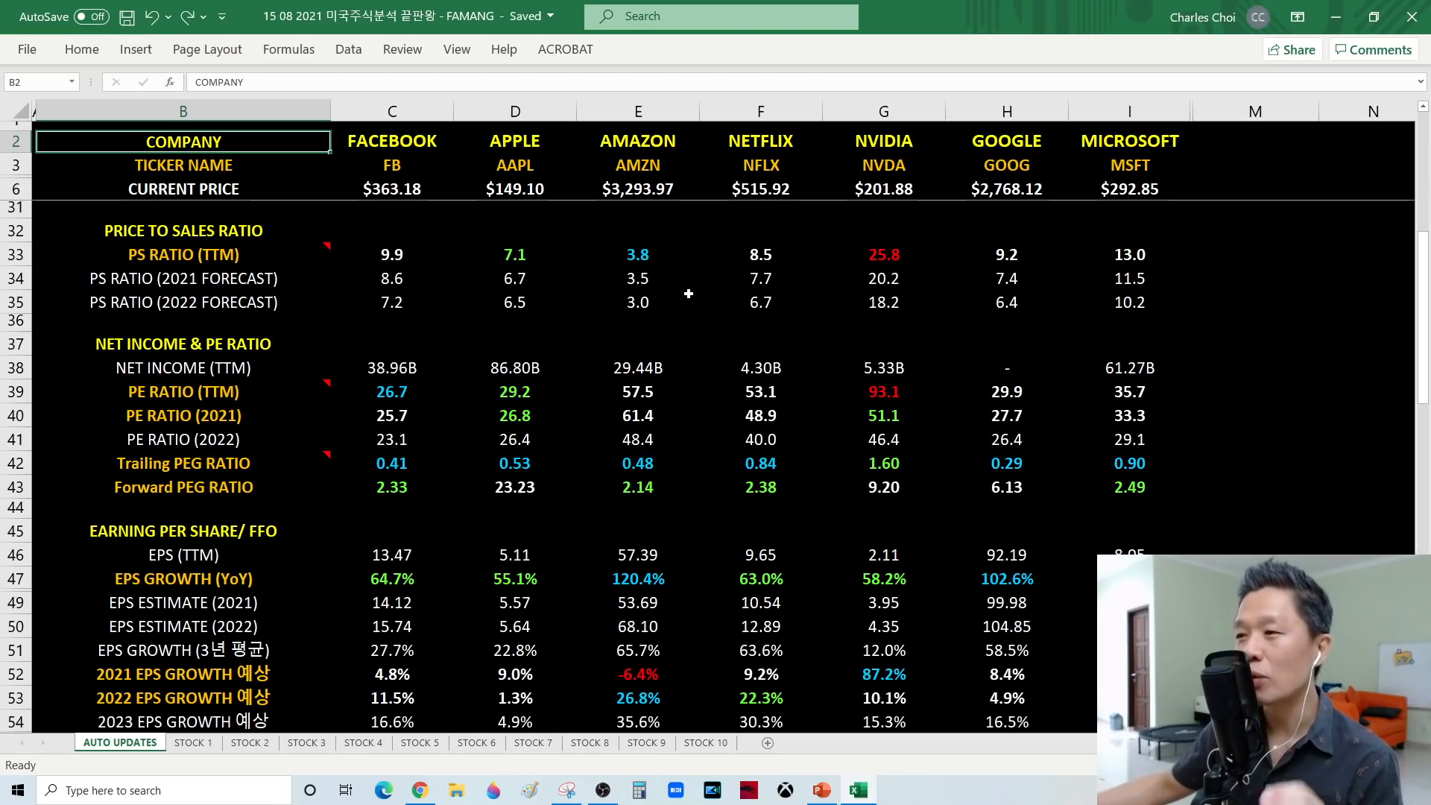
mouse_move(224, 255)
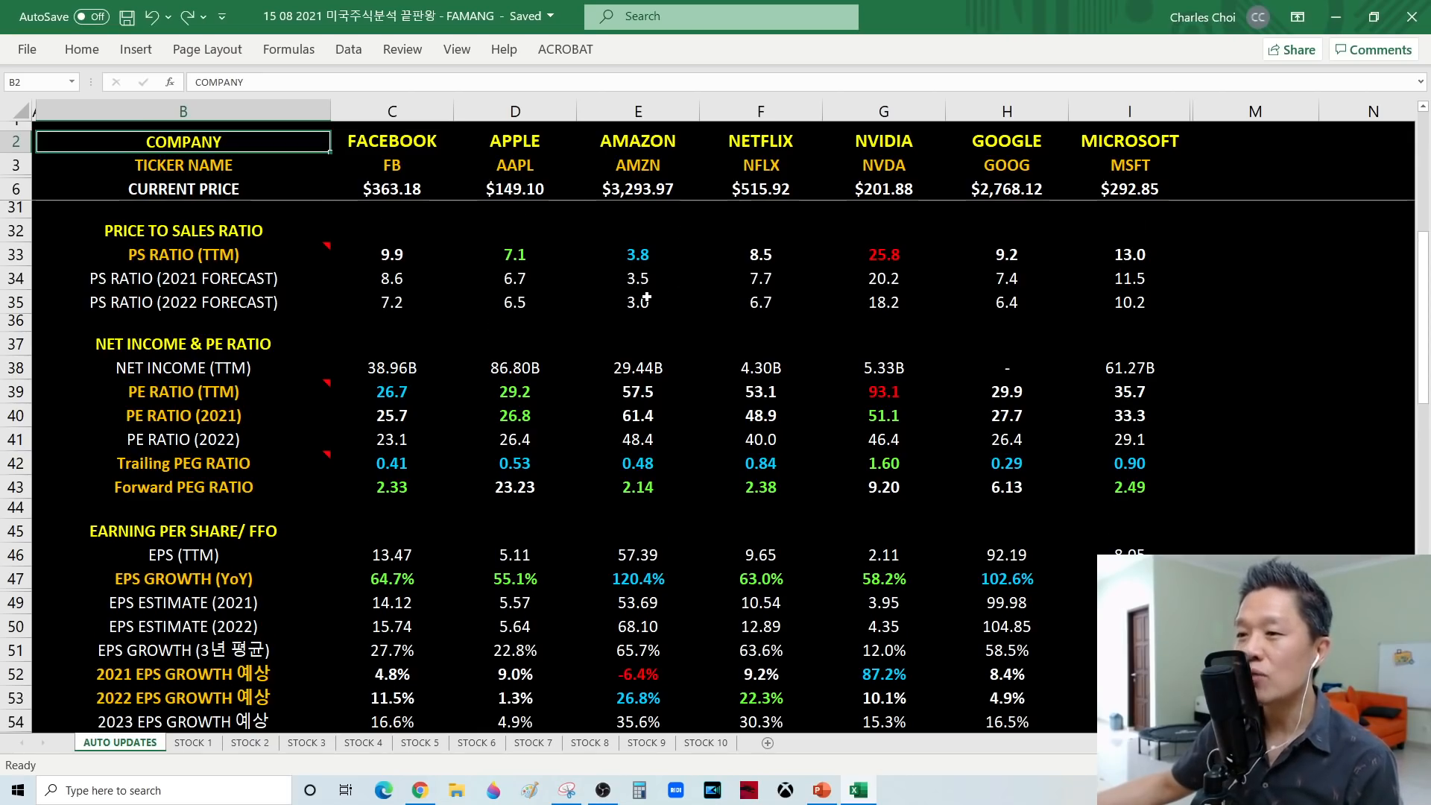
scroll(646, 298, "down", 2)
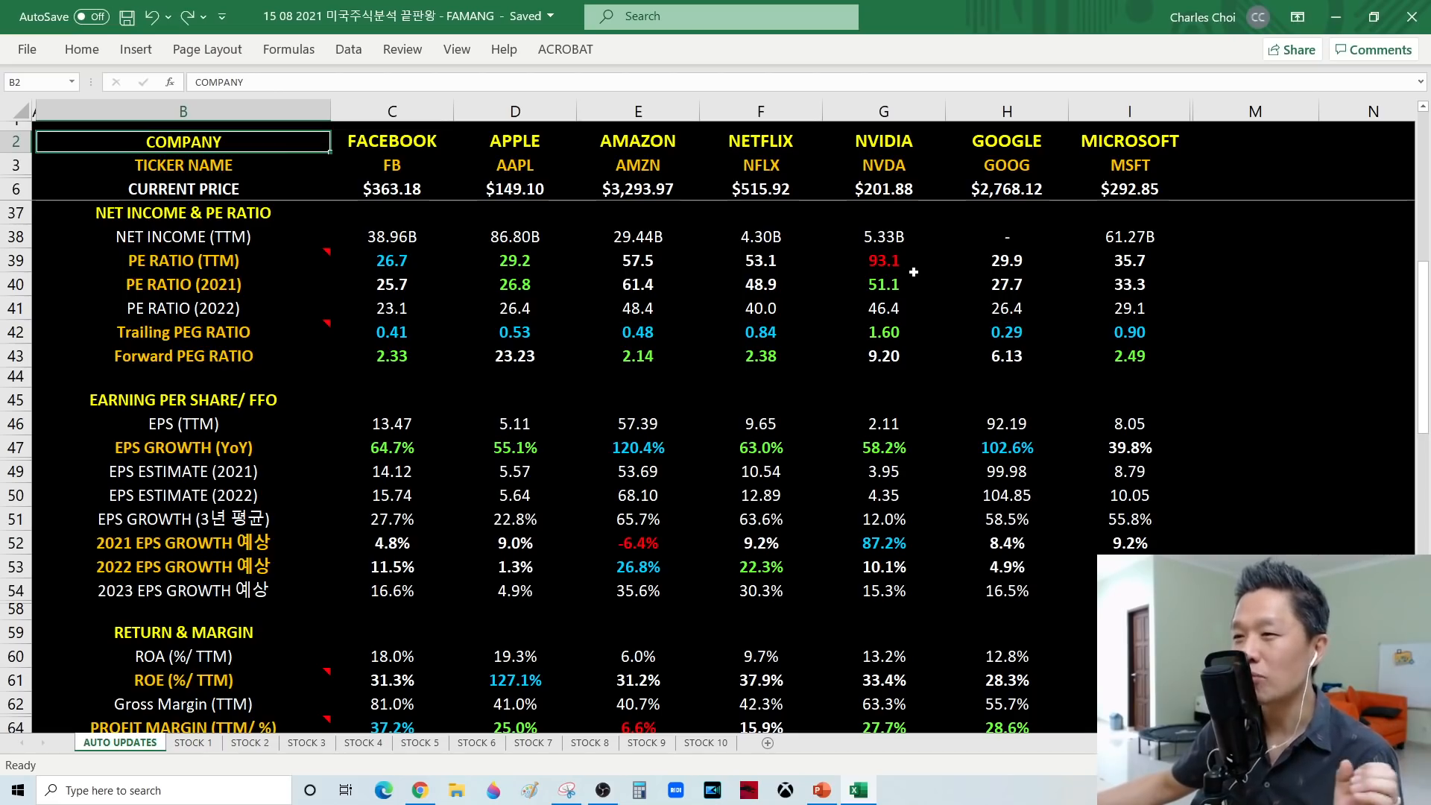
left_click(301, 284)
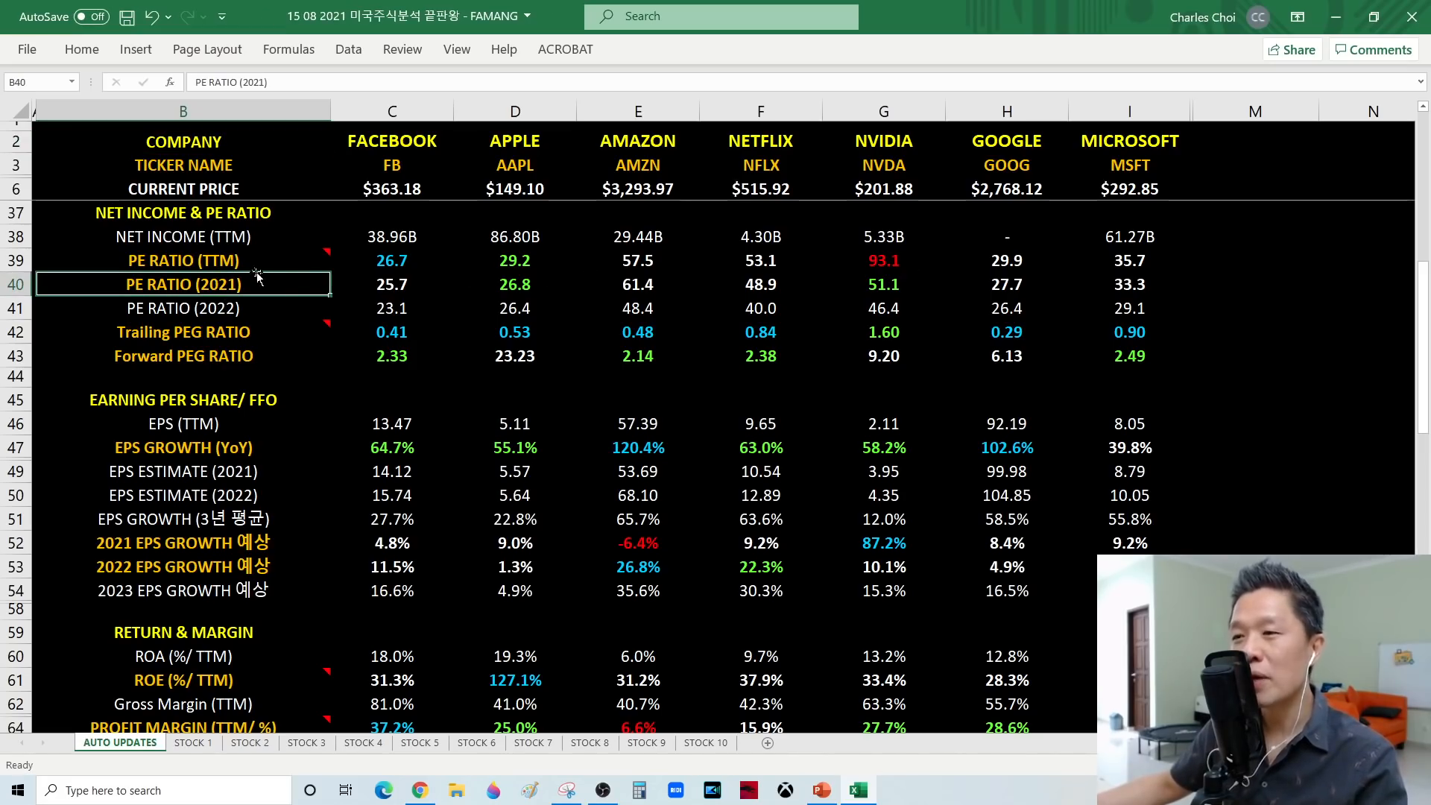
mouse_move(267, 272)
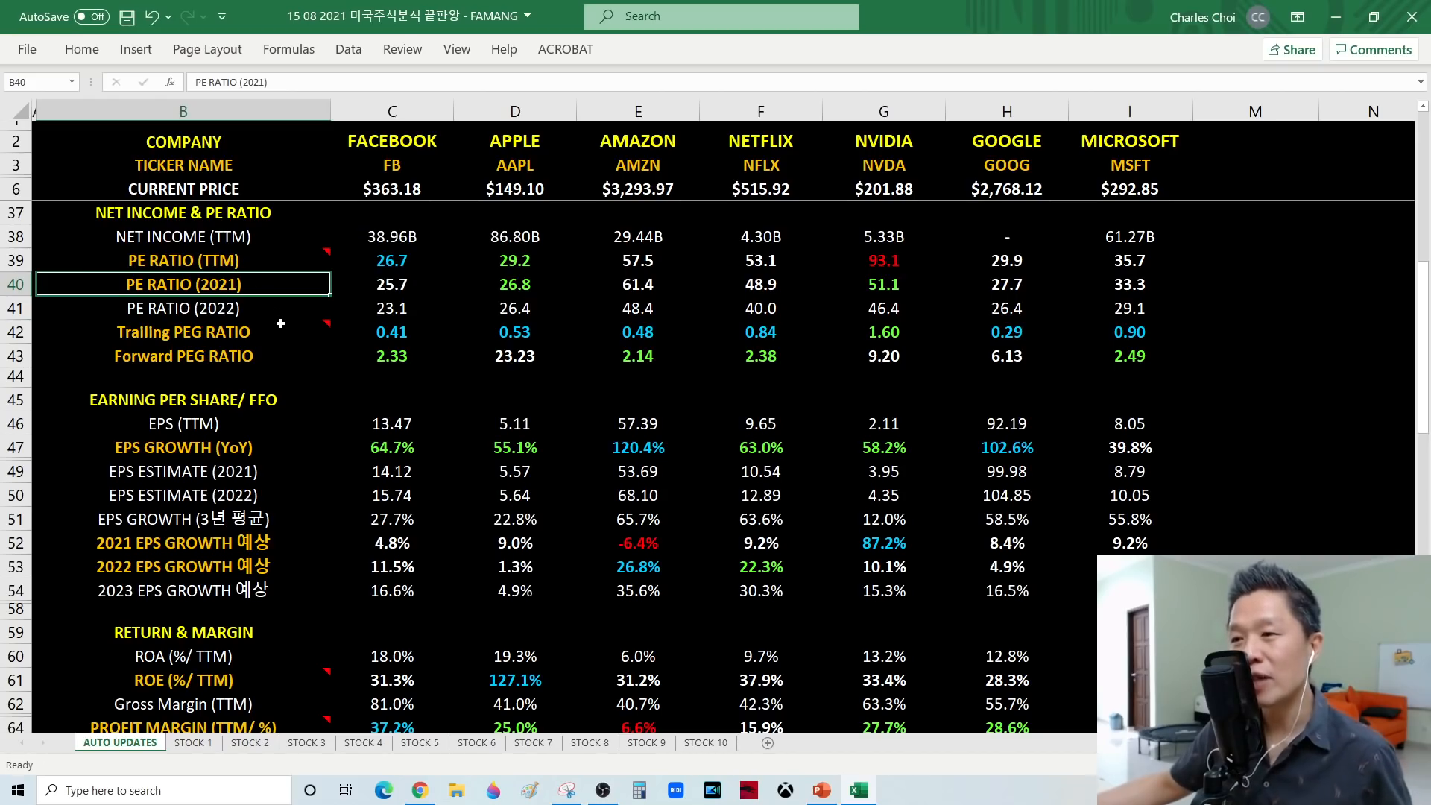
mouse_move(276, 331)
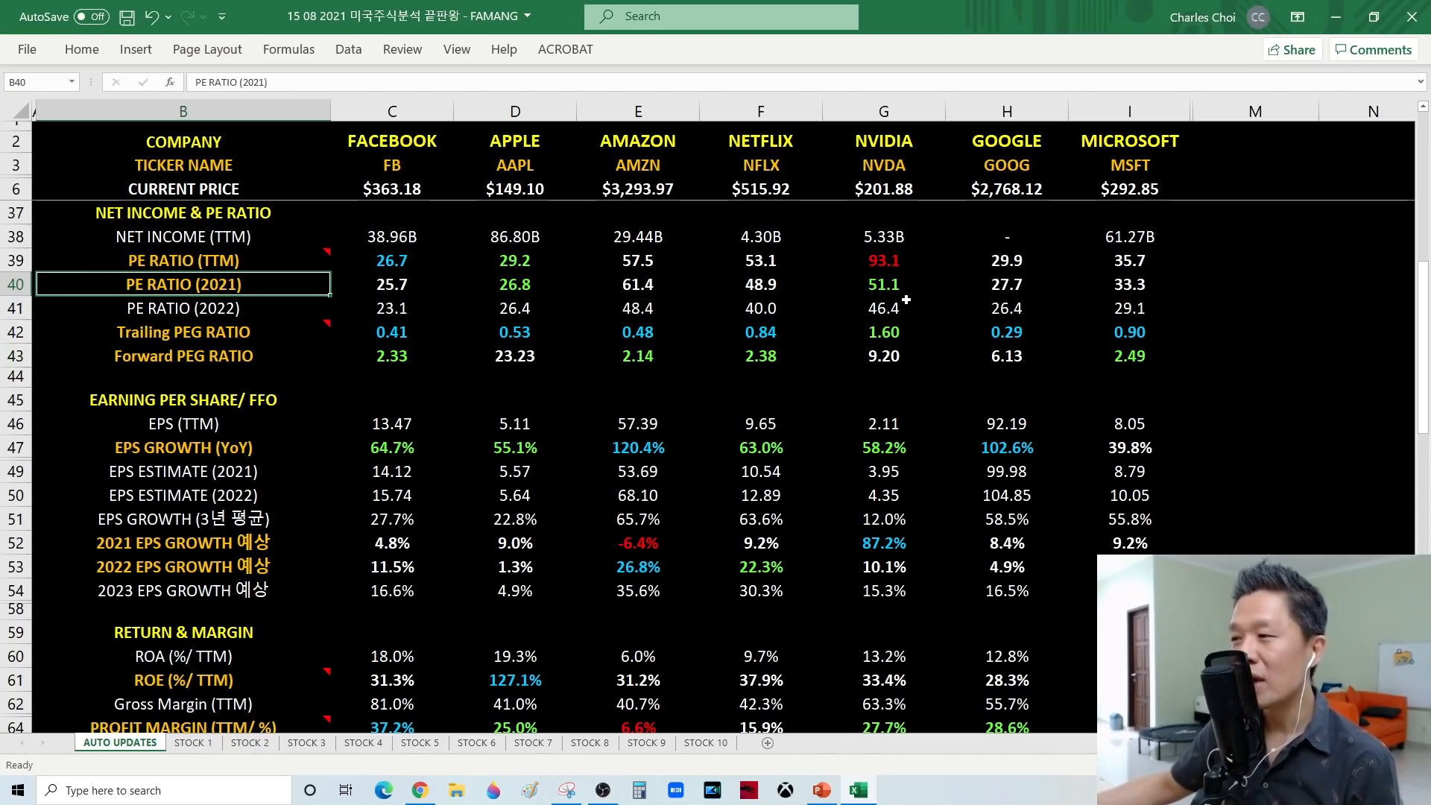
Step: Calculate NVIDIA's trailing PE ratio divided by its 2021 PE ratio in cell M39 with =93.1/51.1
left_click_drag(888, 268, 898, 281)
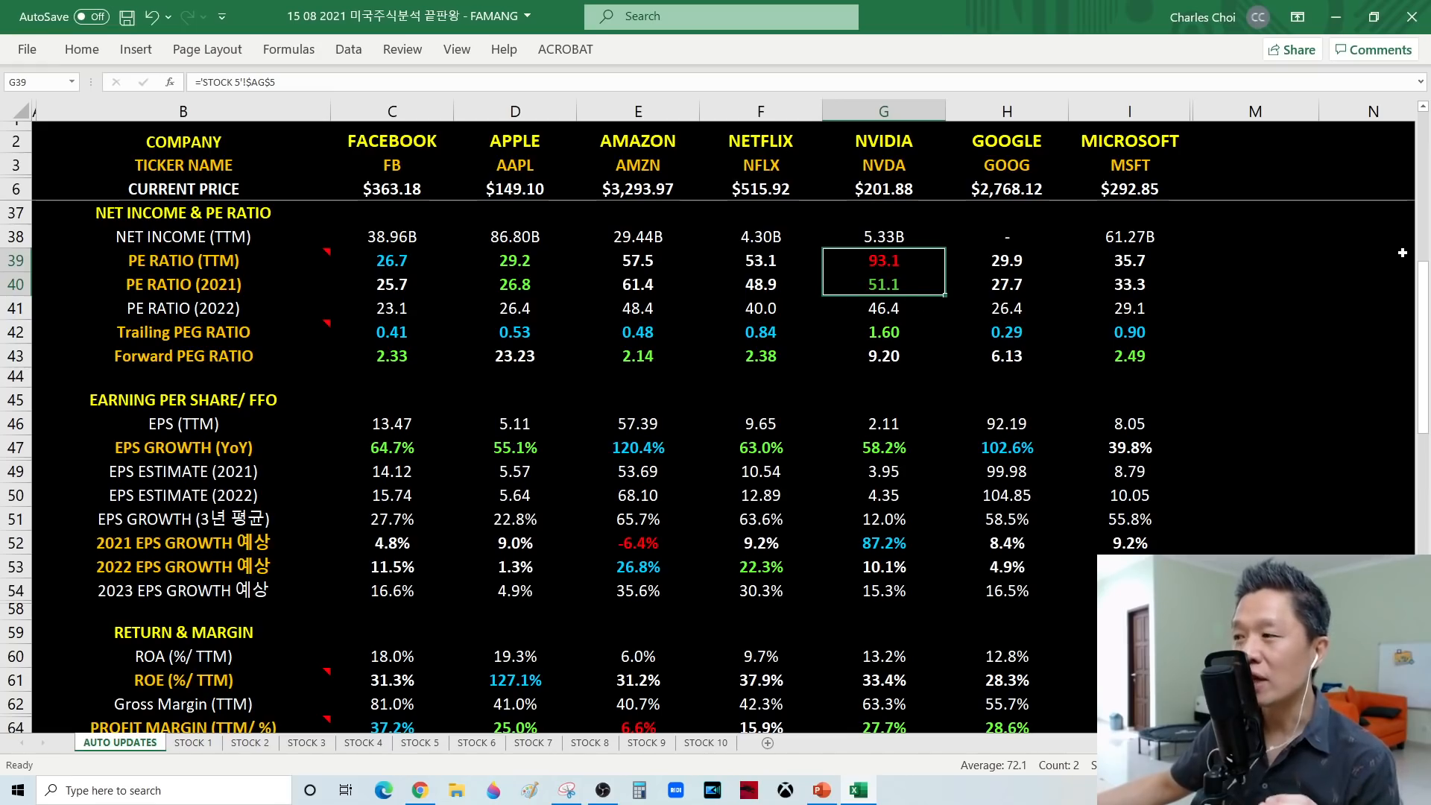
left_click(1281, 263)
type("=")
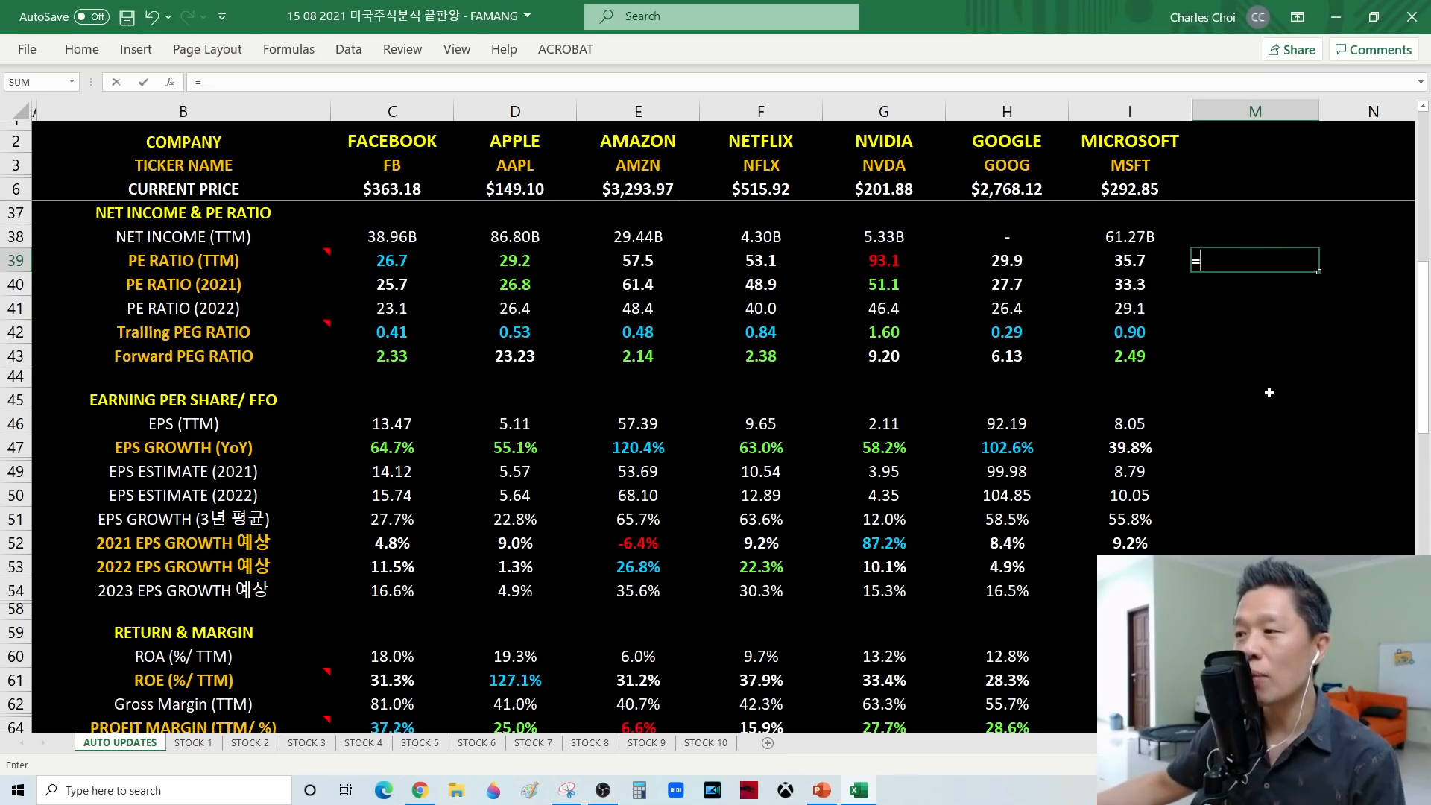
type("93.1/51.1")
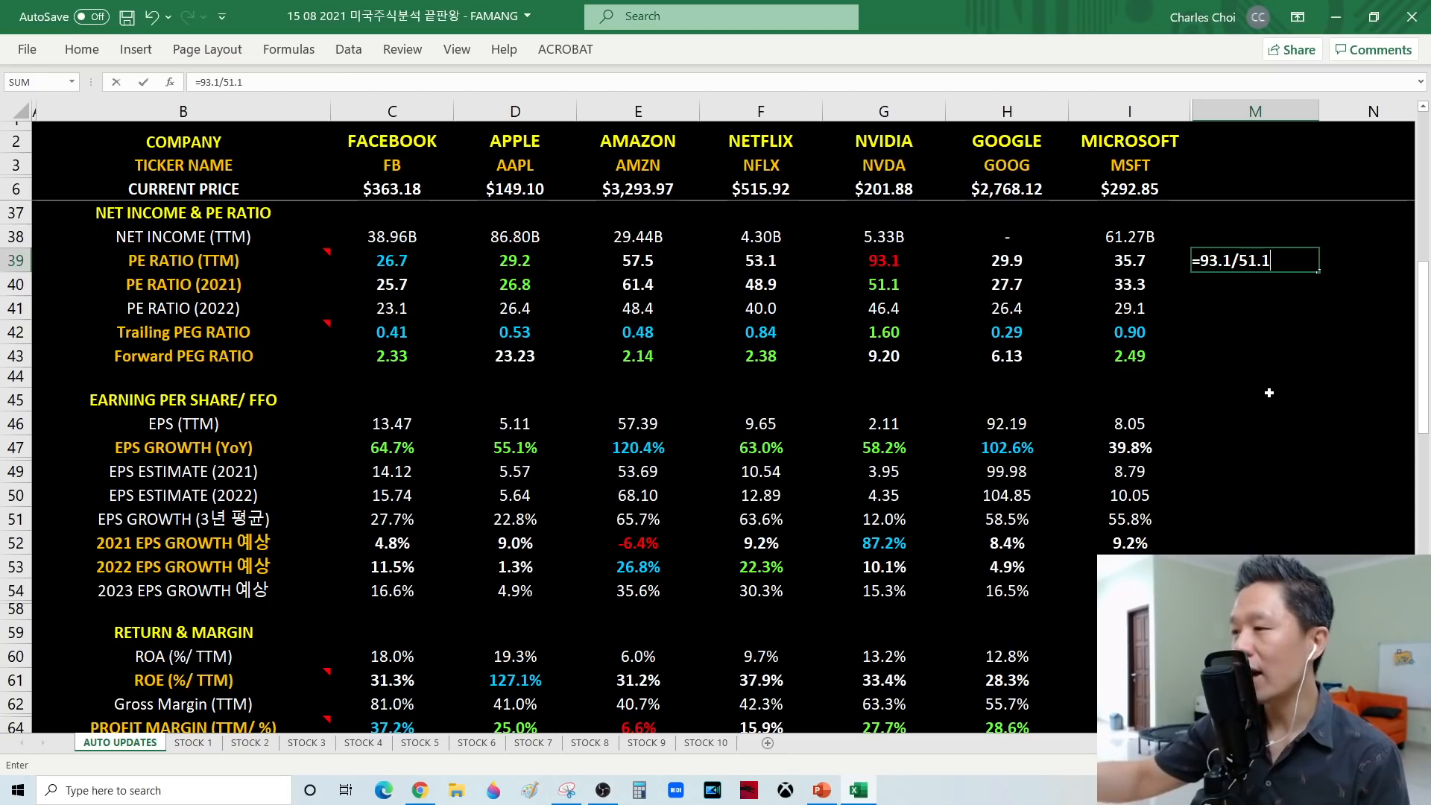
key("Return")
left_click(1259, 255)
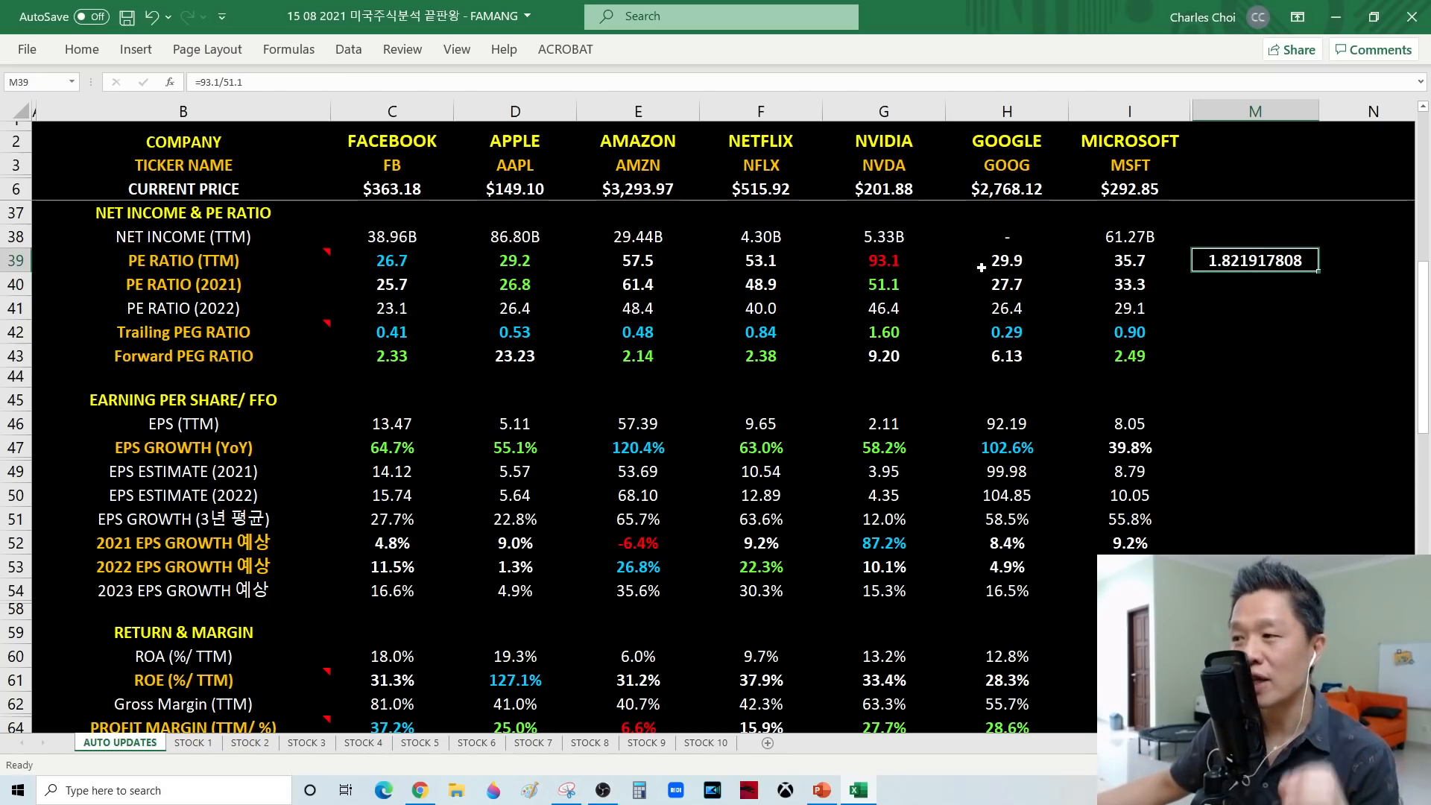
Step: Compare NVIDIA's trailing and 2021 PE ratios, and examine the Trailing PEG ratios from Facebook to Microsoft, including Google's
left_click(908, 255)
left_click(892, 283)
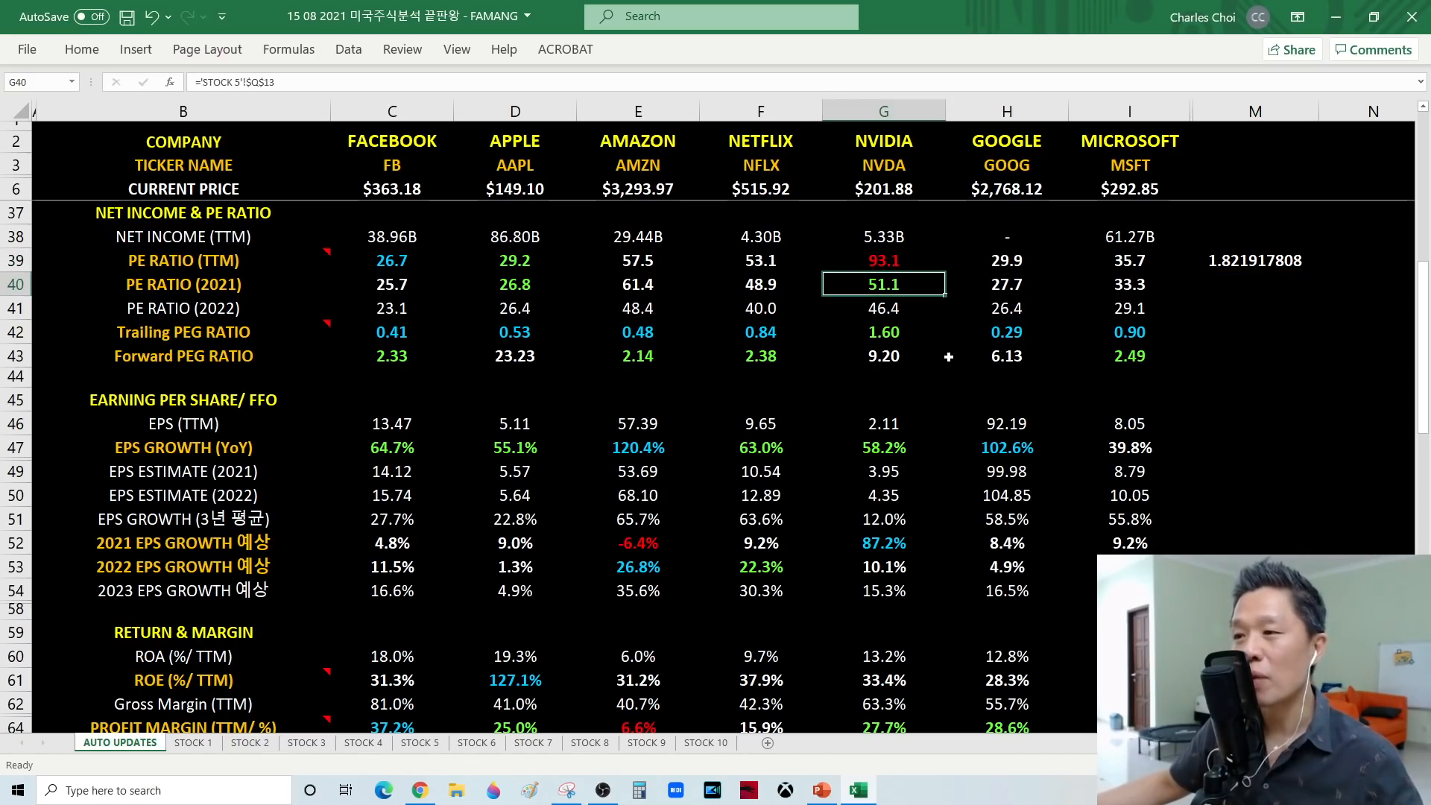
left_click(891, 260)
left_click(905, 281)
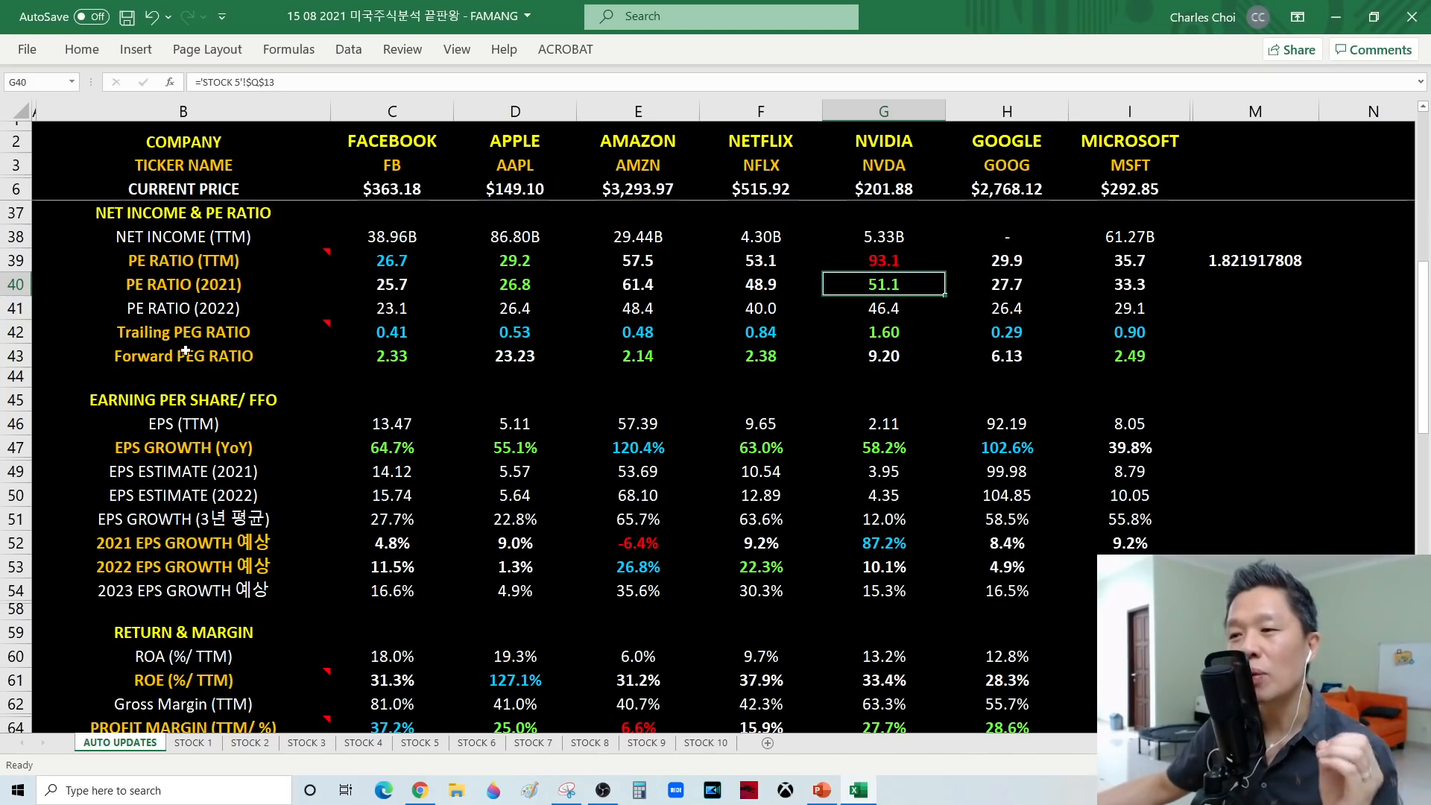
left_click_drag(373, 331, 1141, 382)
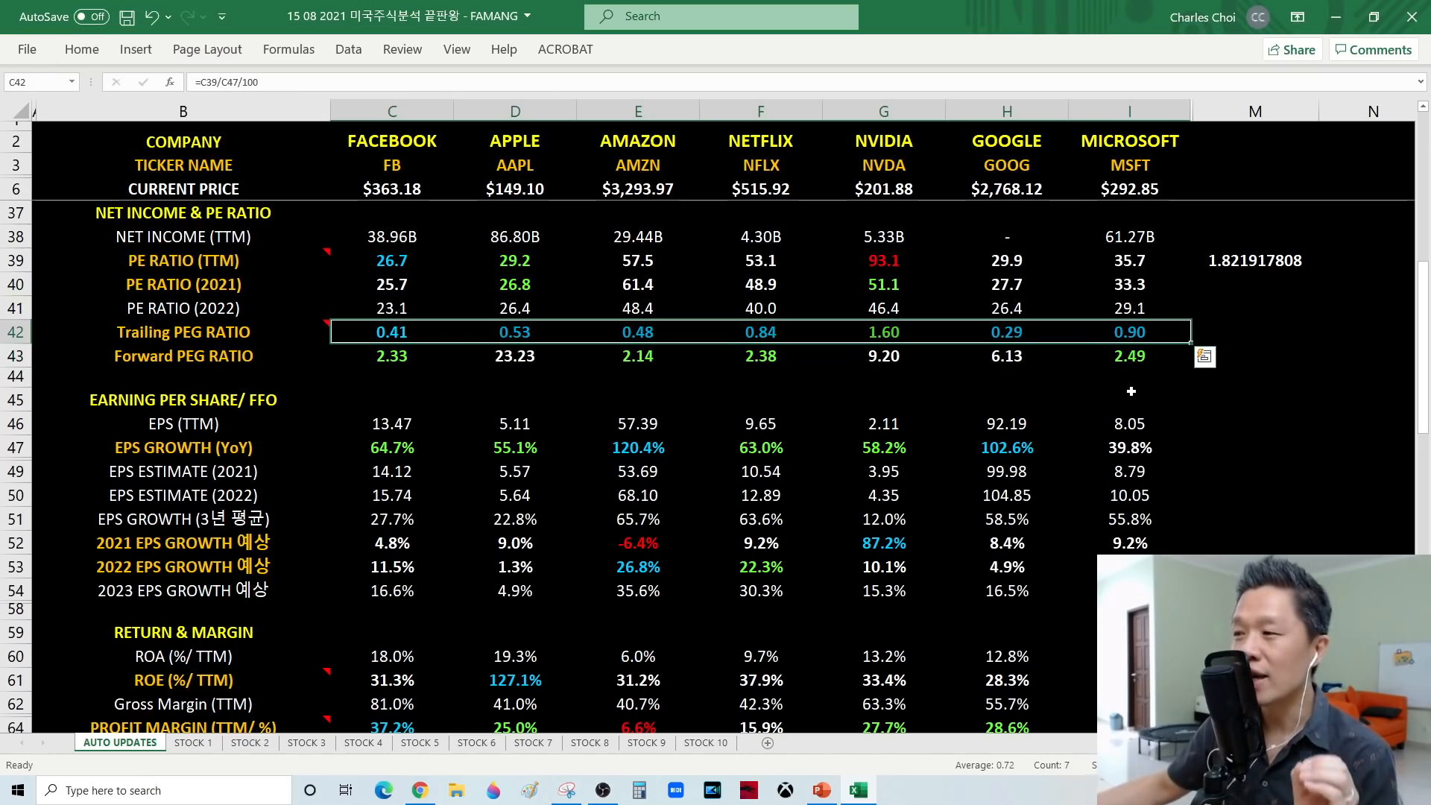
left_click(1178, 394)
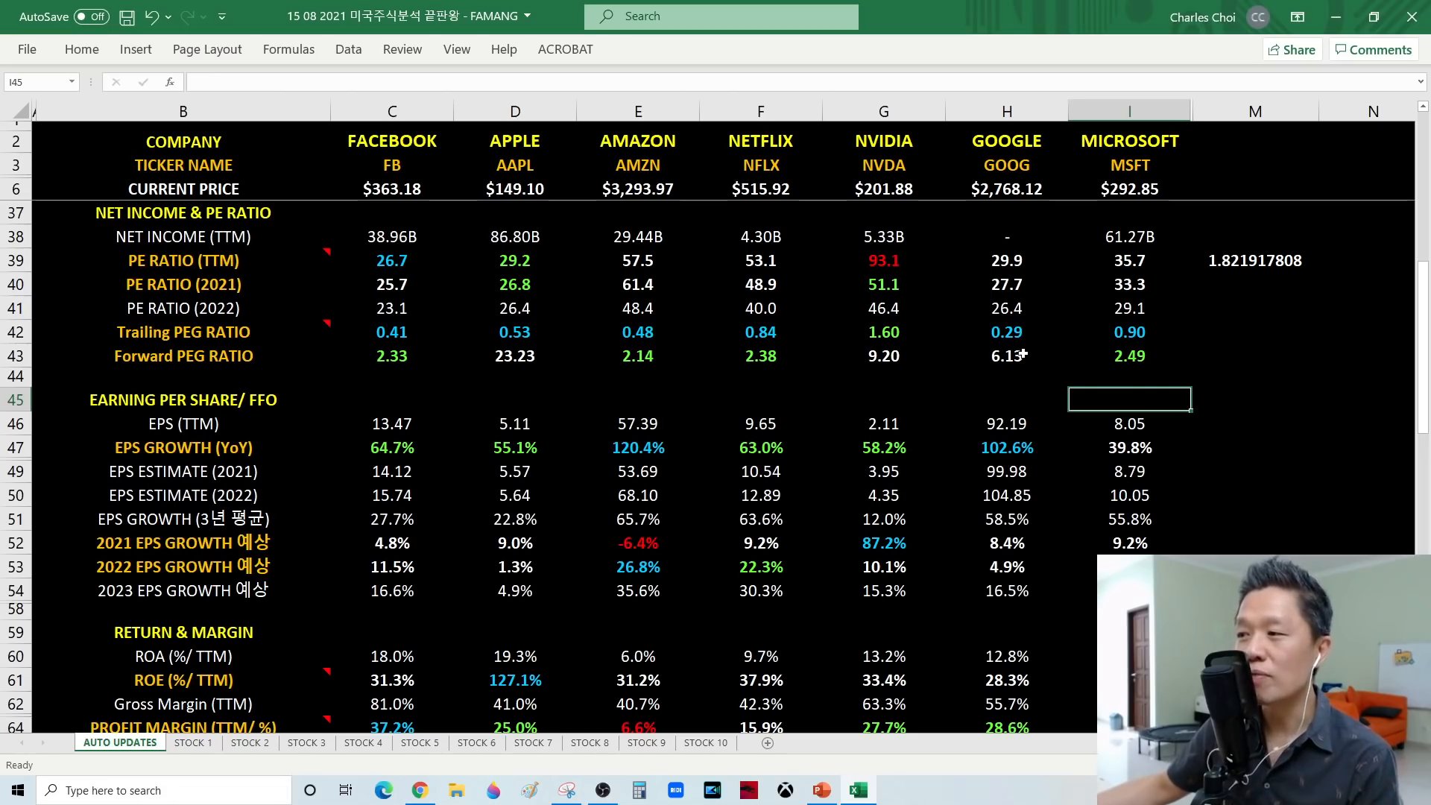
left_click(1026, 325)
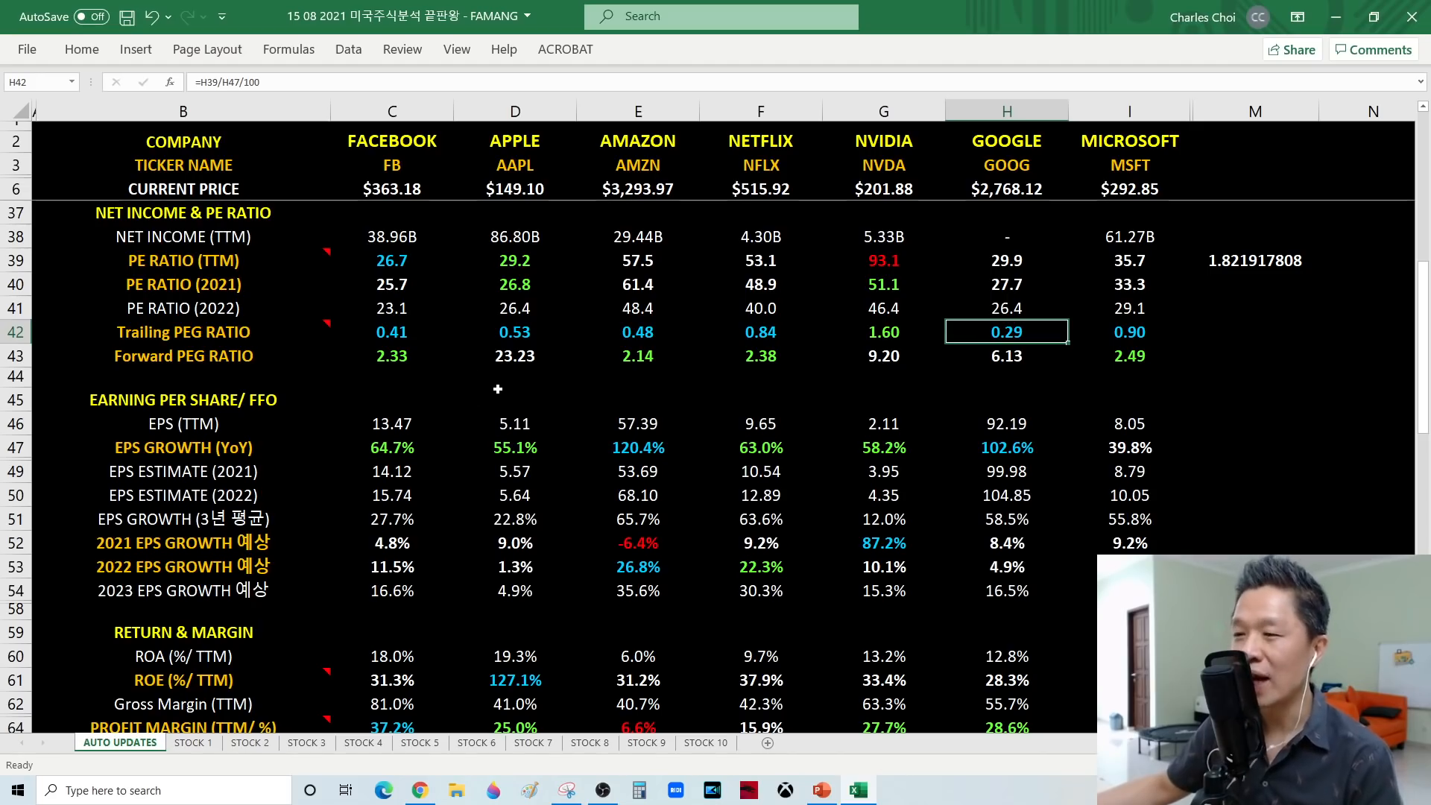
Step: Examine the EPS growth, return and margin, risk, dividend, balance sheet, shareholder and analyst rating sections for all companies
scroll(684, 394, "down", 2)
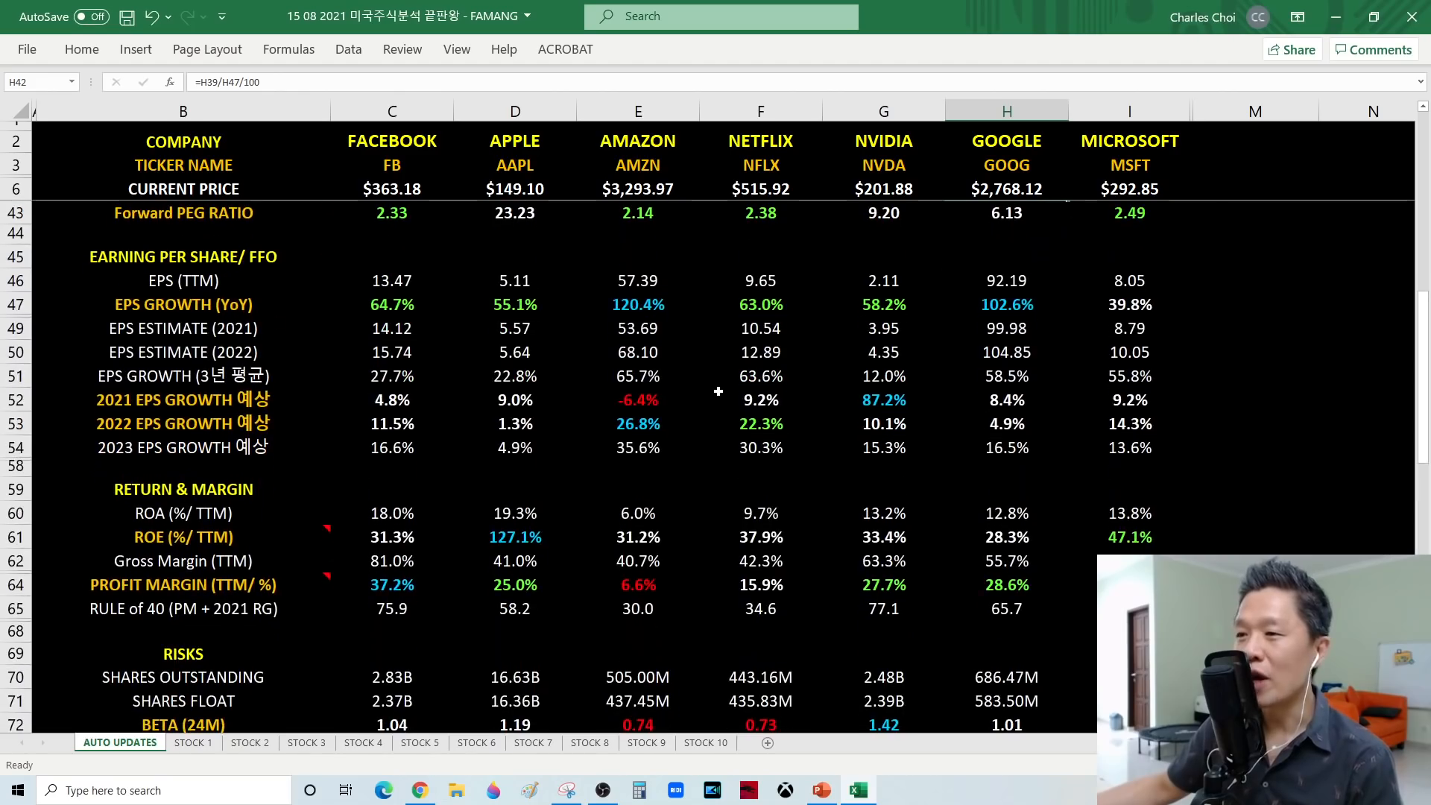
scroll(717, 391, "down", 1)
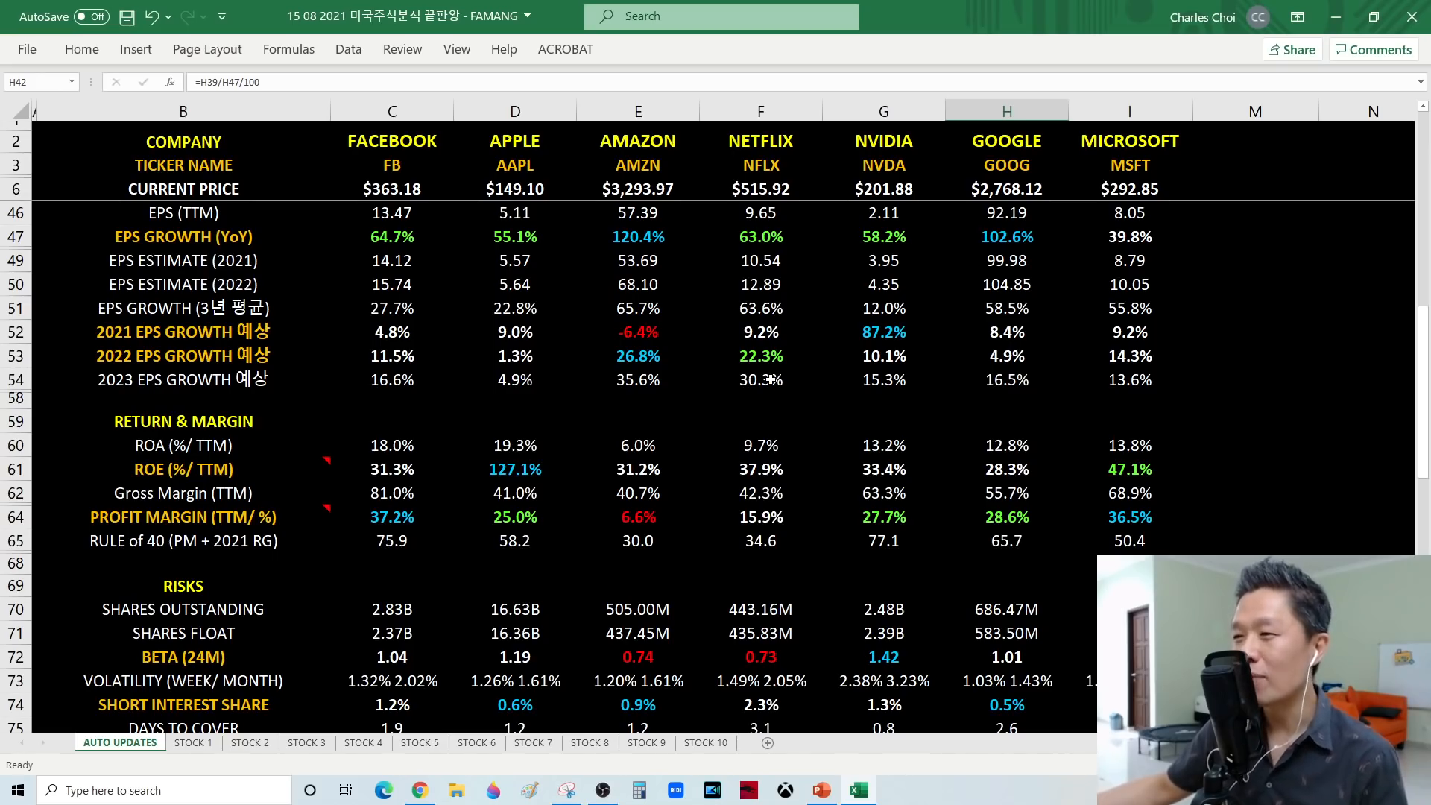
scroll(931, 384, "down", 2)
scroll(931, 385, "down", 1)
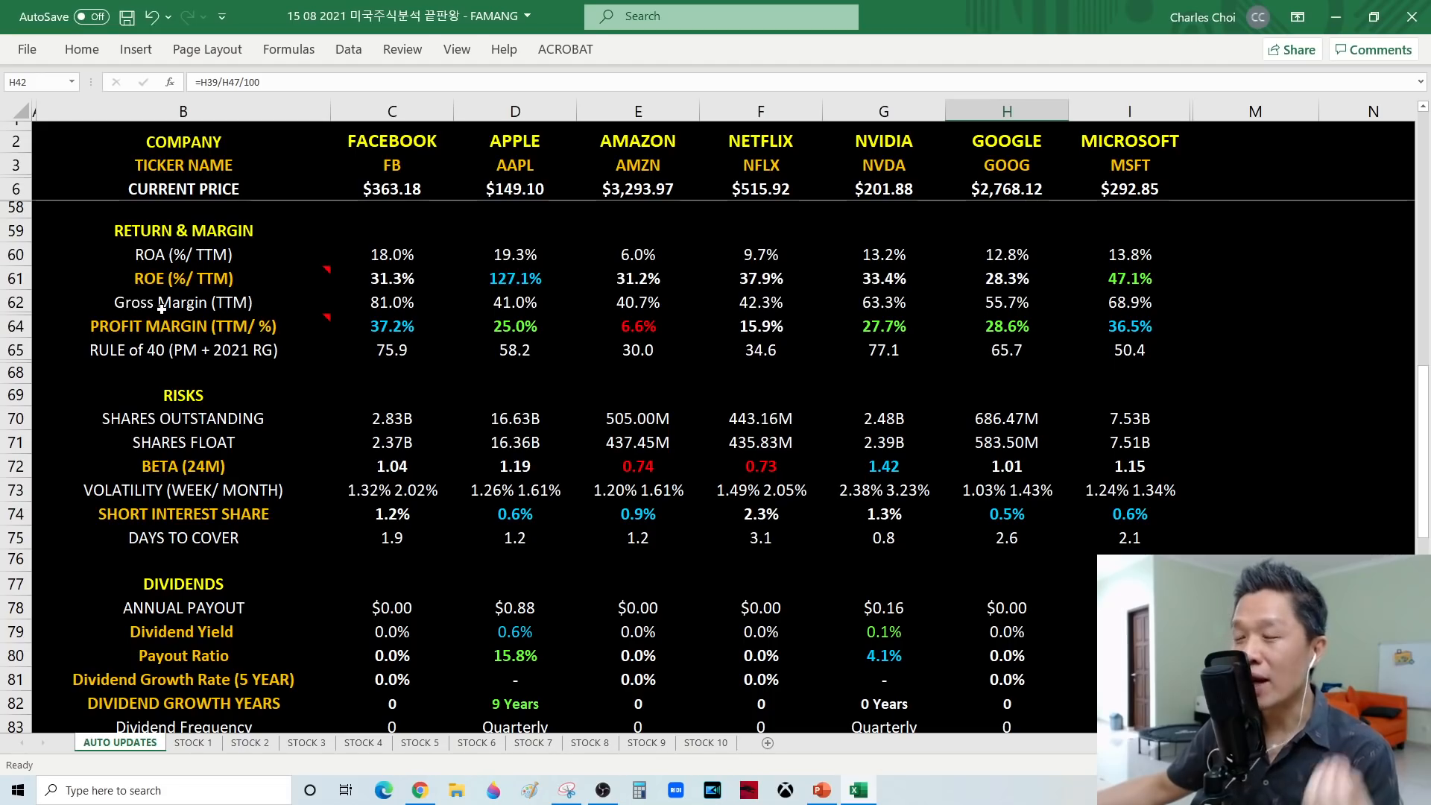
mouse_move(196, 319)
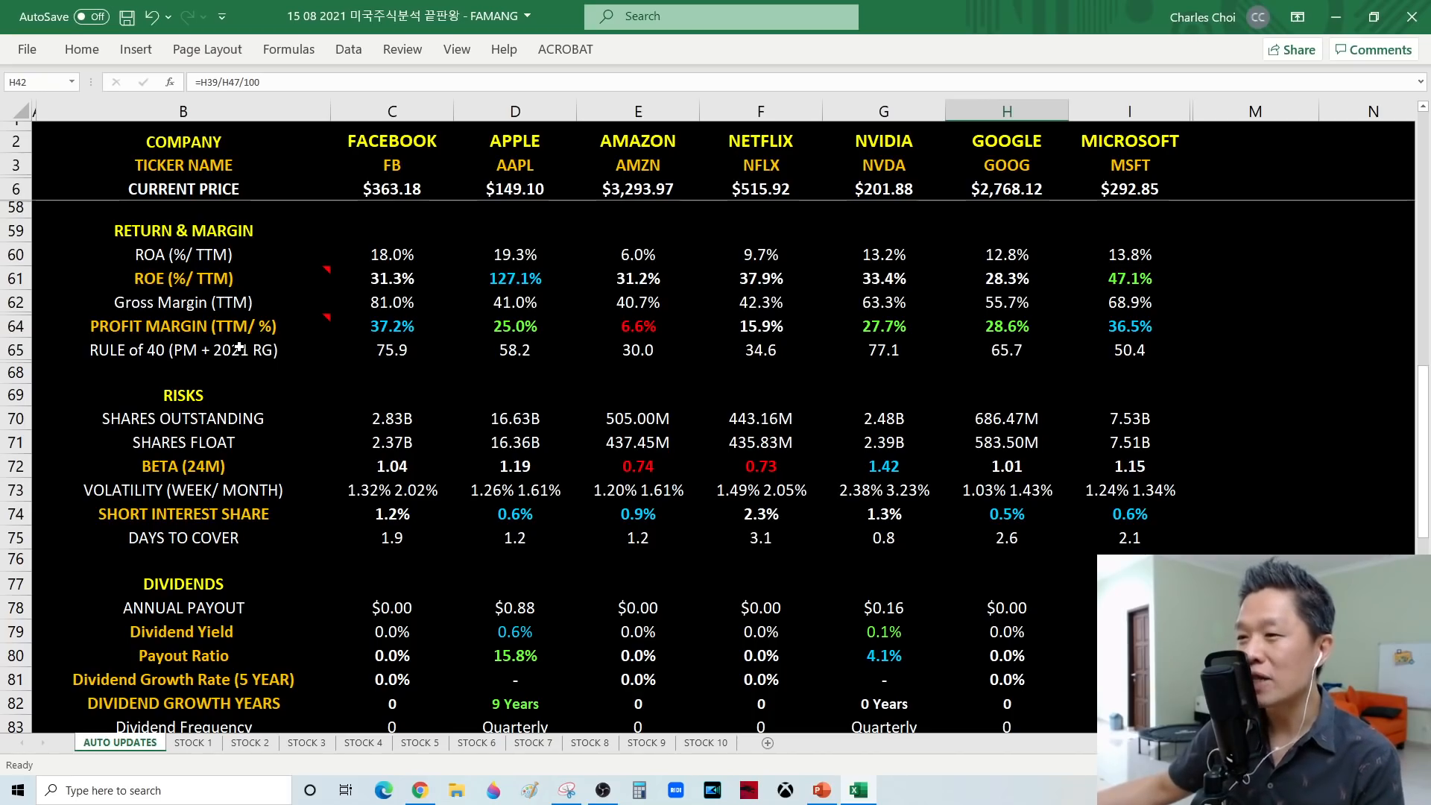
mouse_move(136, 326)
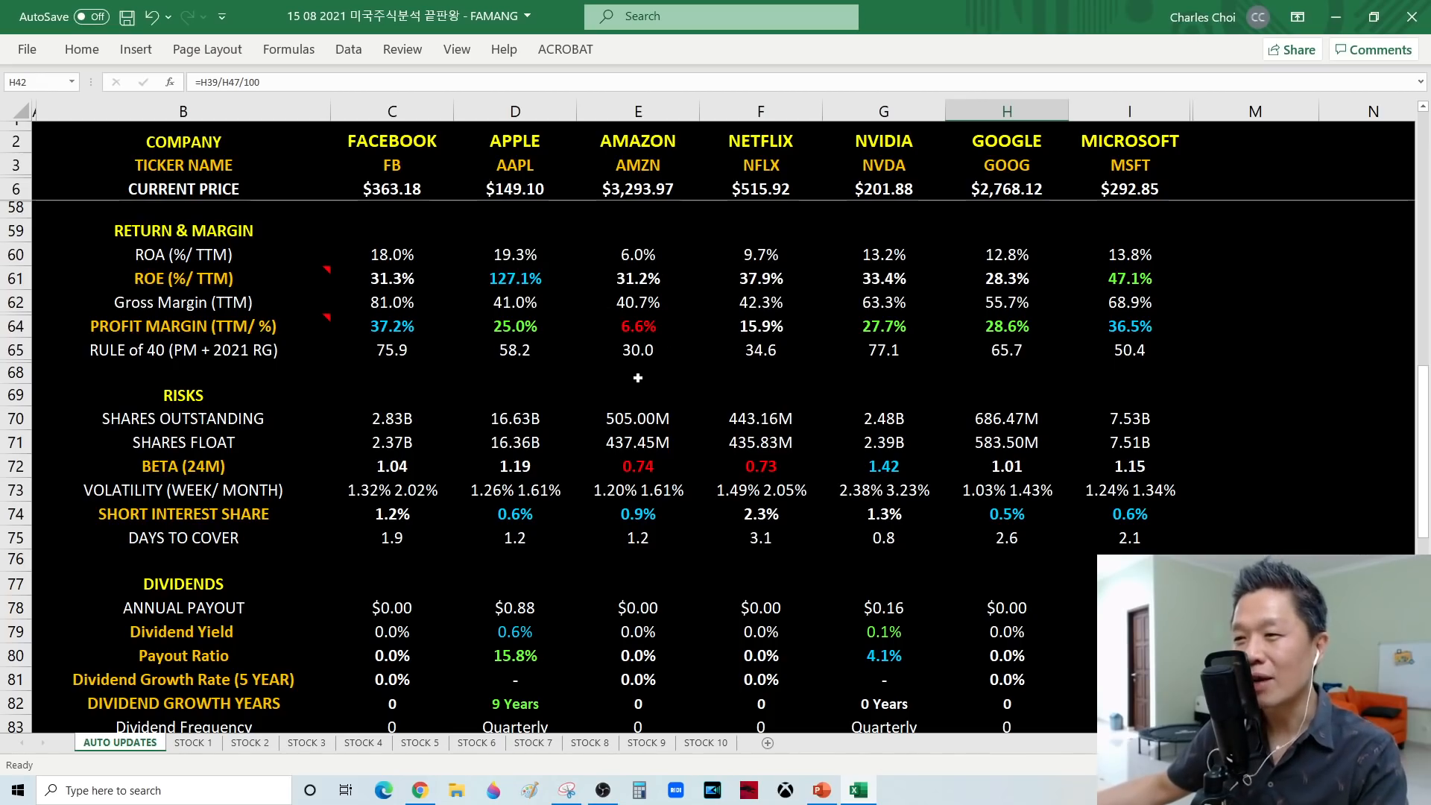
scroll(637, 378, "down", 3)
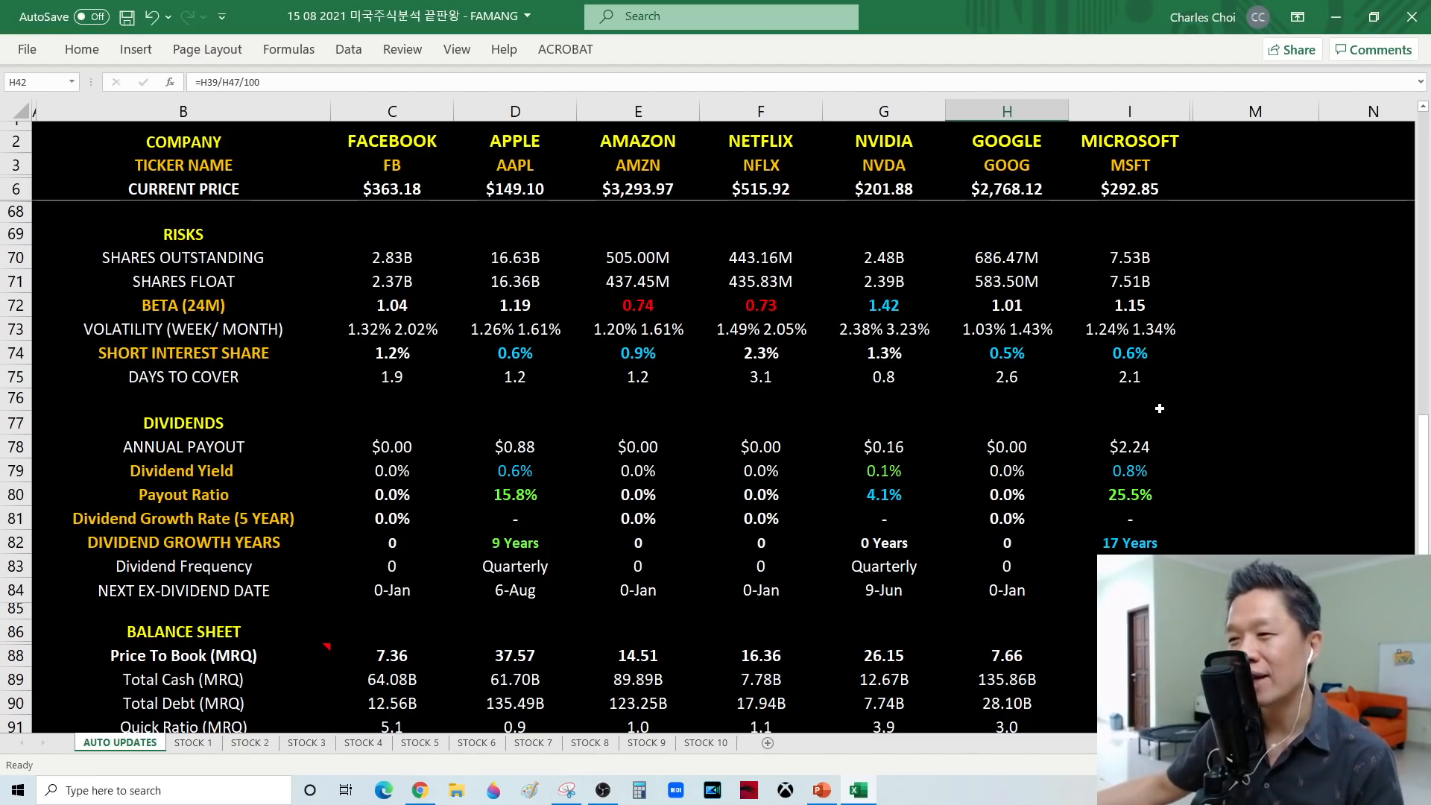
scroll(1267, 400, "down", 3)
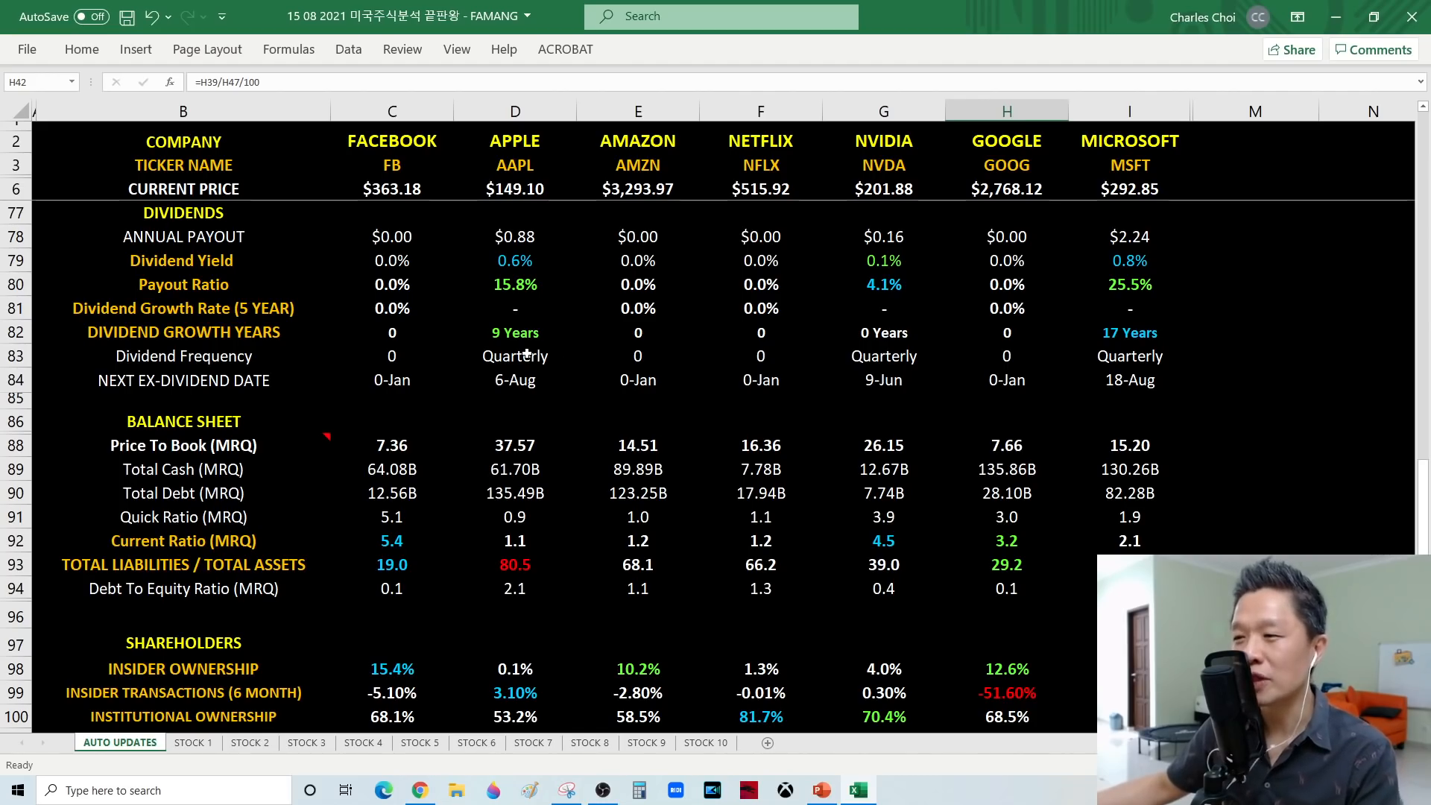
scroll(528, 353, "down", 2)
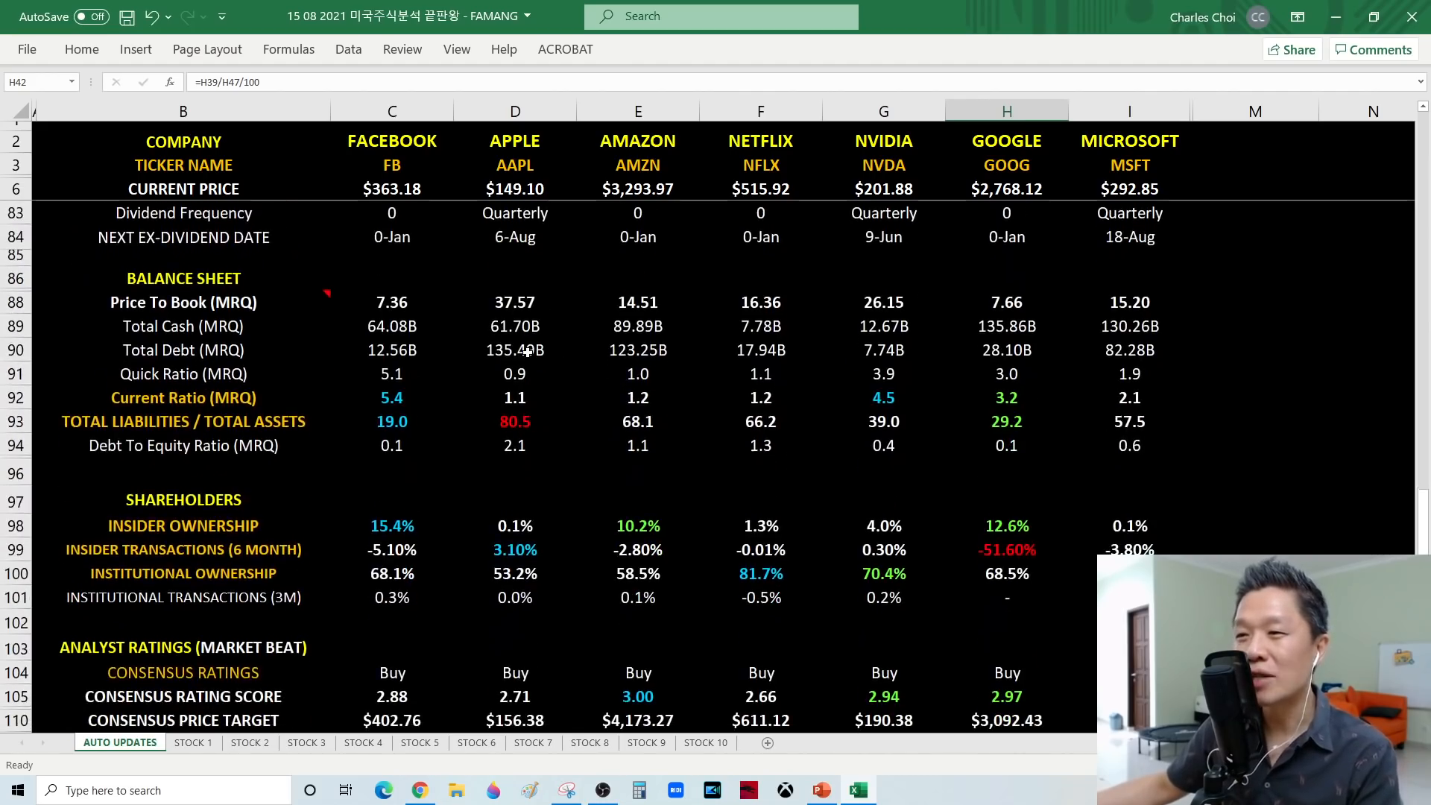
scroll(528, 353, "down", 1)
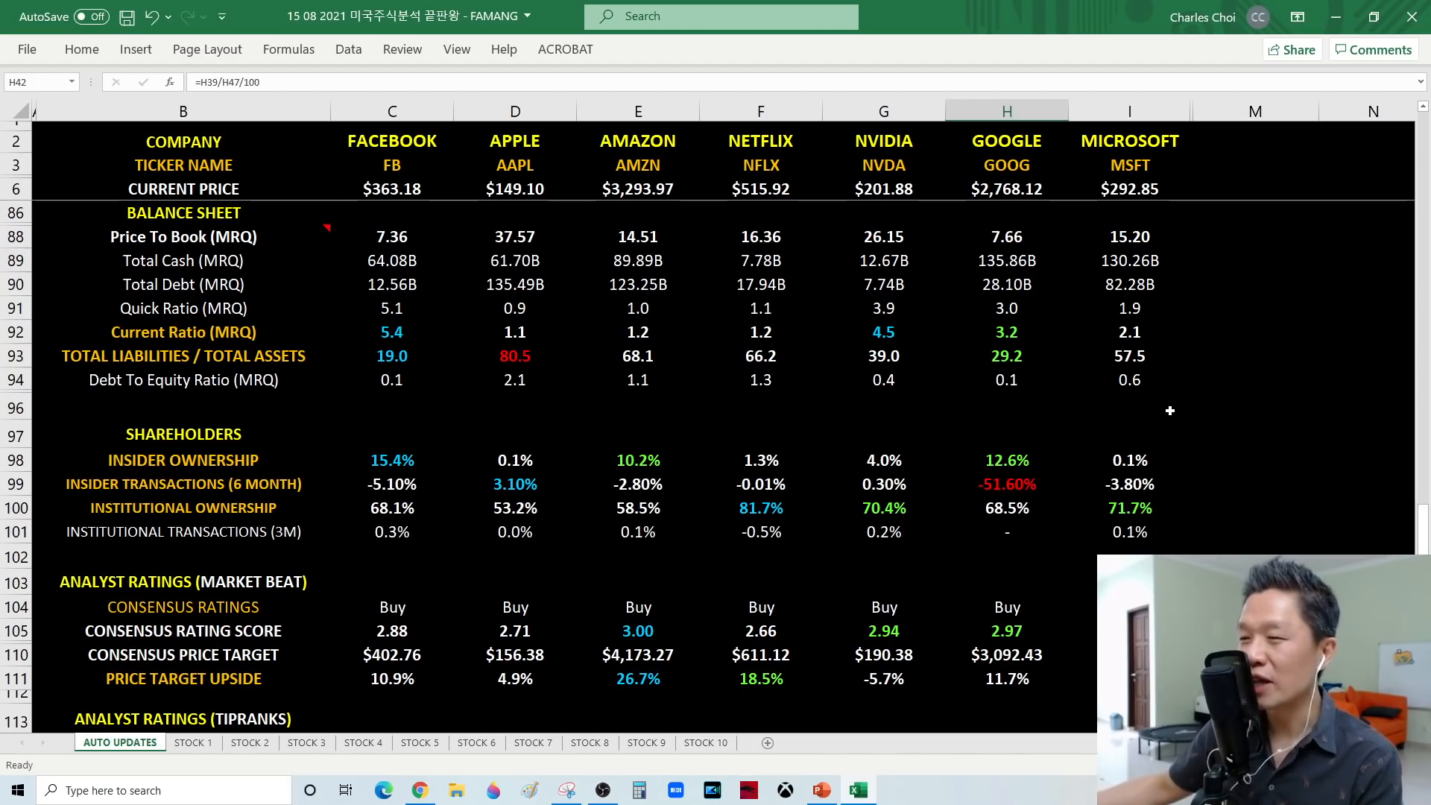
scroll(1229, 369, "down", 3)
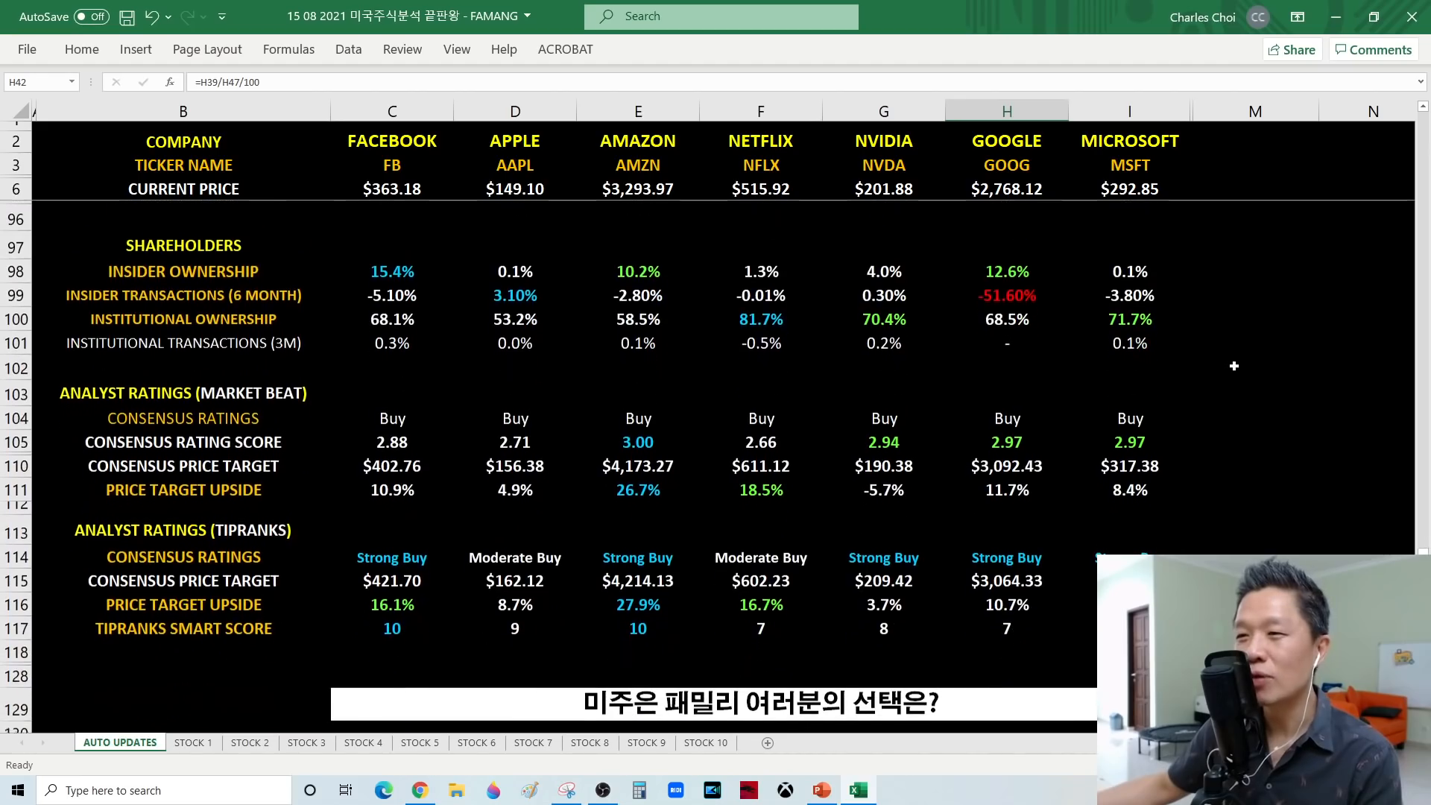